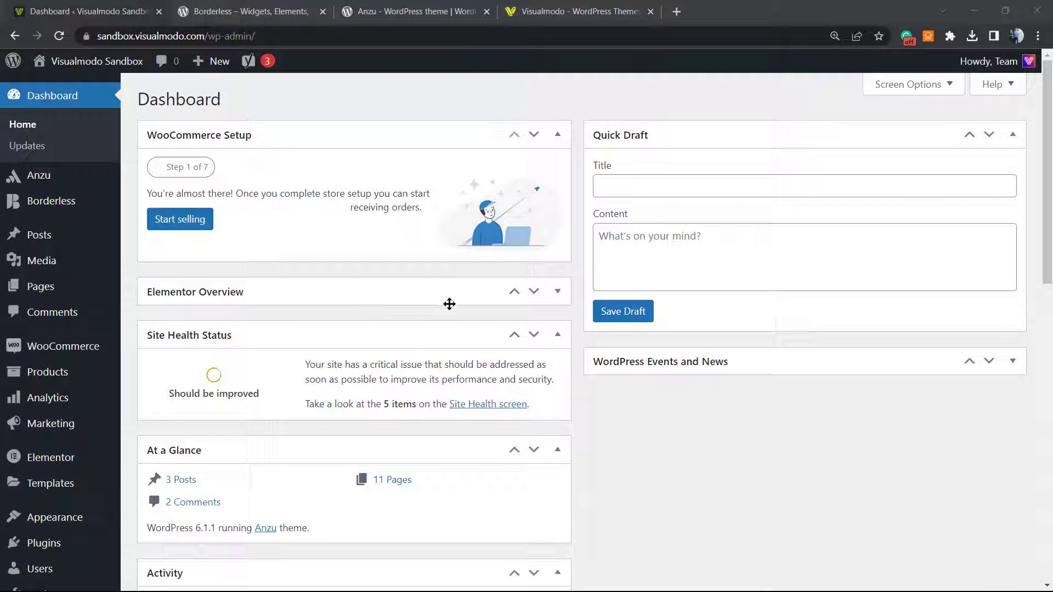
{"action": "scroll", "coordinate": [444, 305], "scroll_direction": "down", "scroll_amount": 1}
{"action": "scroll", "coordinate": [395, 310], "scroll_direction": "down", "scroll_amount": 3}
{"action": "scroll", "coordinate": [322, 337], "scroll_direction": "up", "scroll_amount": 1}
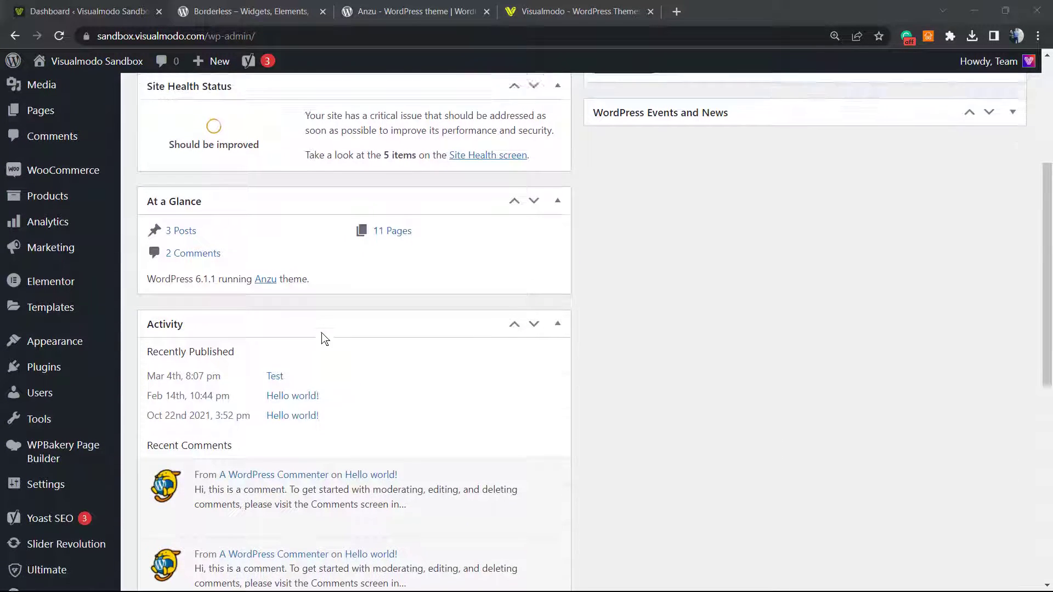
{"action": "scroll", "coordinate": [283, 348], "scroll_direction": "up", "scroll_amount": 3}
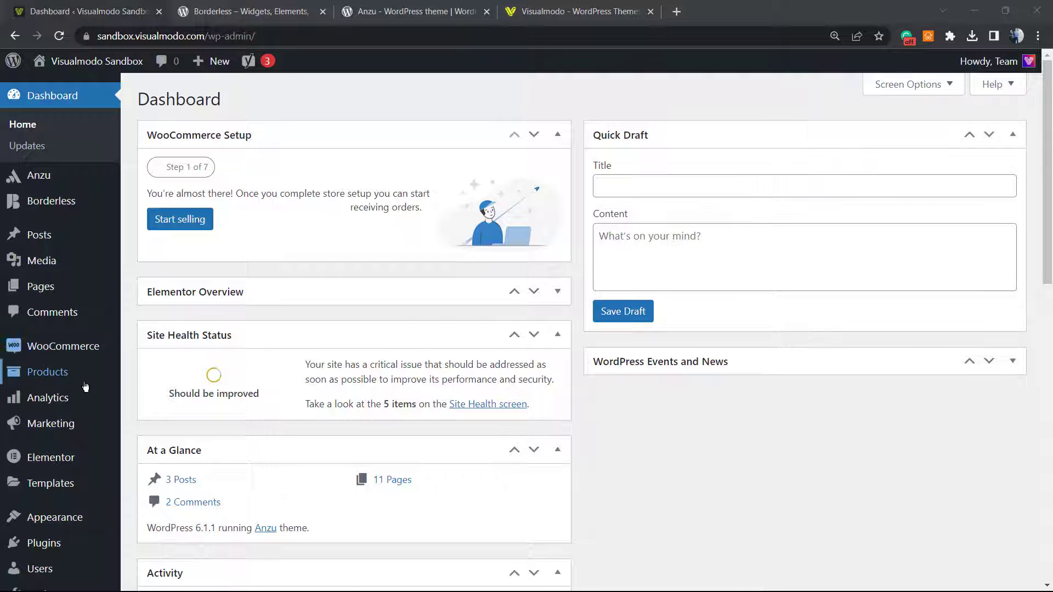
{"action": "scroll", "coordinate": [85, 388], "scroll_direction": "down", "scroll_amount": 1}
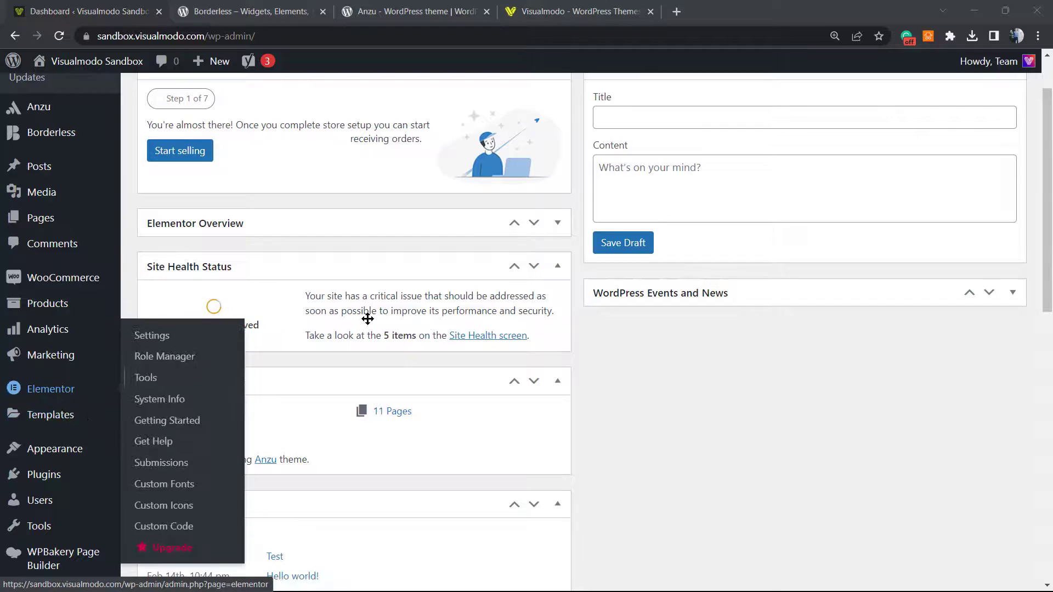
{"action": "scroll", "coordinate": [346, 301], "scroll_direction": "up", "scroll_amount": 1}
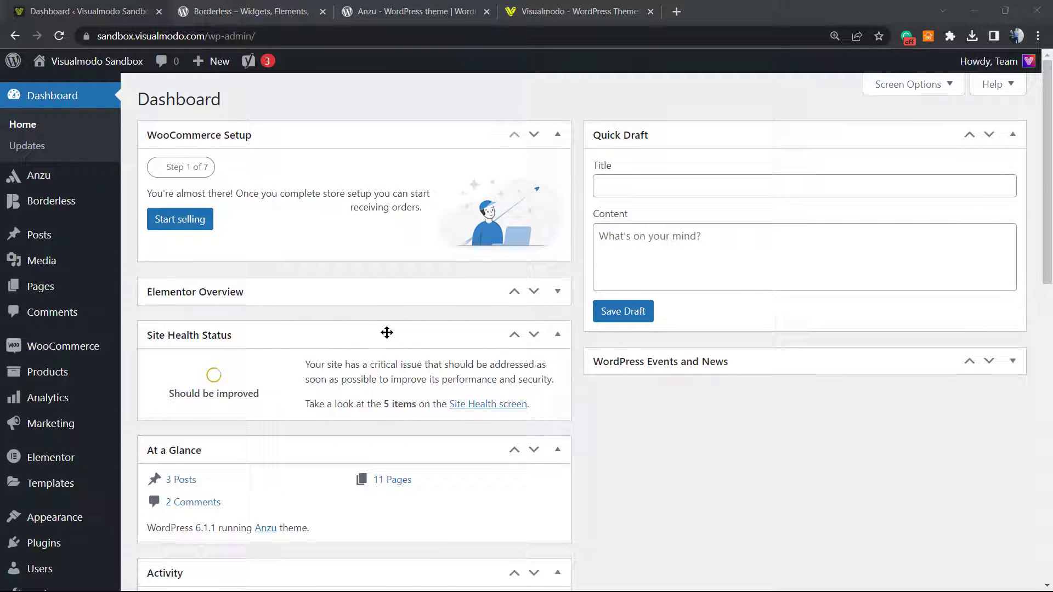
{"action": "scroll", "coordinate": [381, 332], "scroll_direction": "down", "scroll_amount": 1}
{"action": "scroll", "coordinate": [382, 332], "scroll_direction": "down", "scroll_amount": 1}
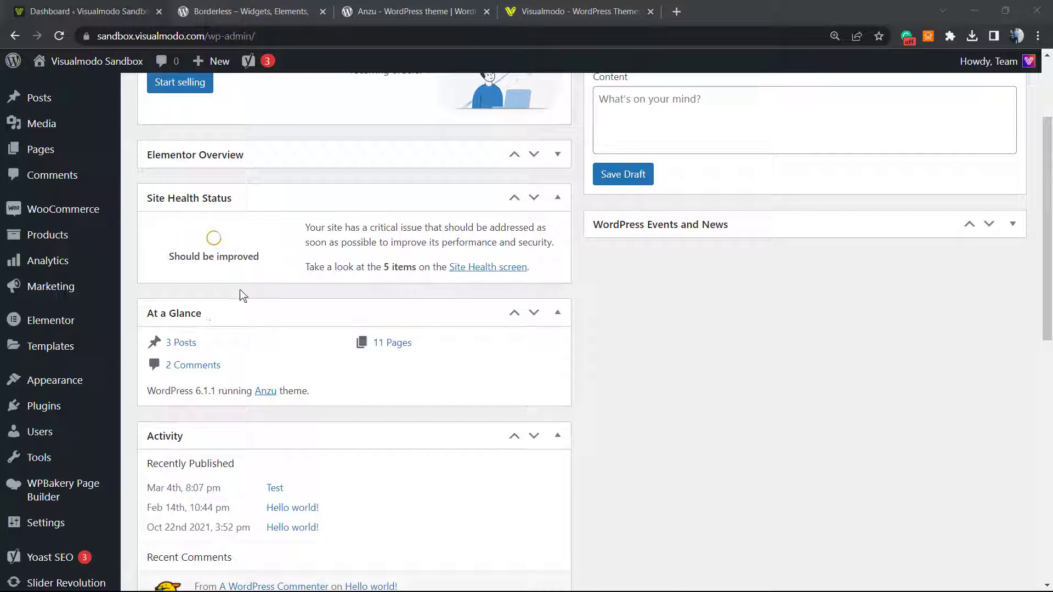
{"action": "scroll", "coordinate": [255, 310], "scroll_direction": "up", "scroll_amount": 1}
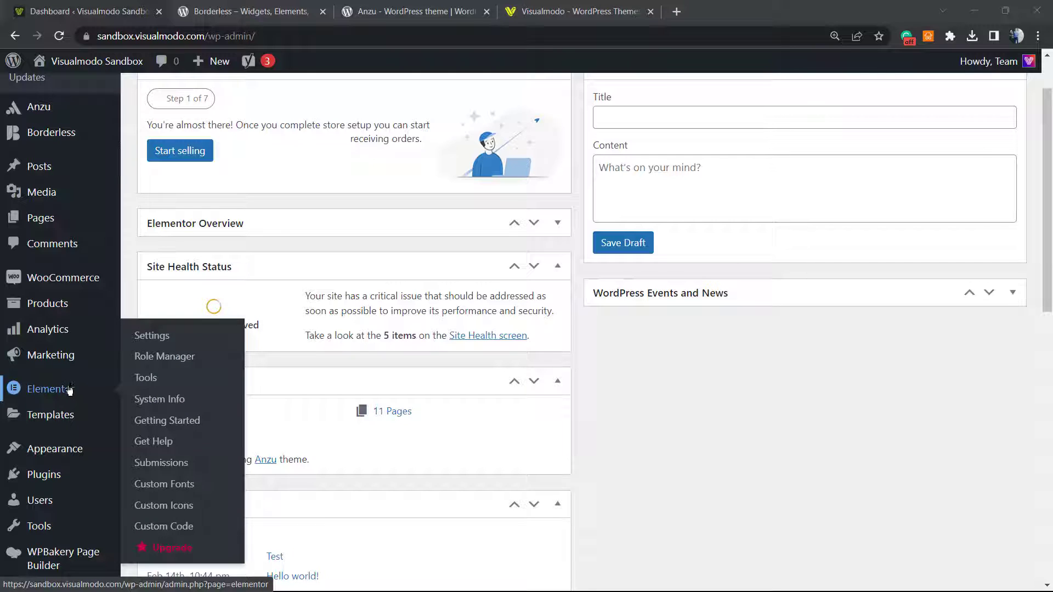
{"action": "scroll", "coordinate": [70, 392], "scroll_direction": "up", "scroll_amount": 1}
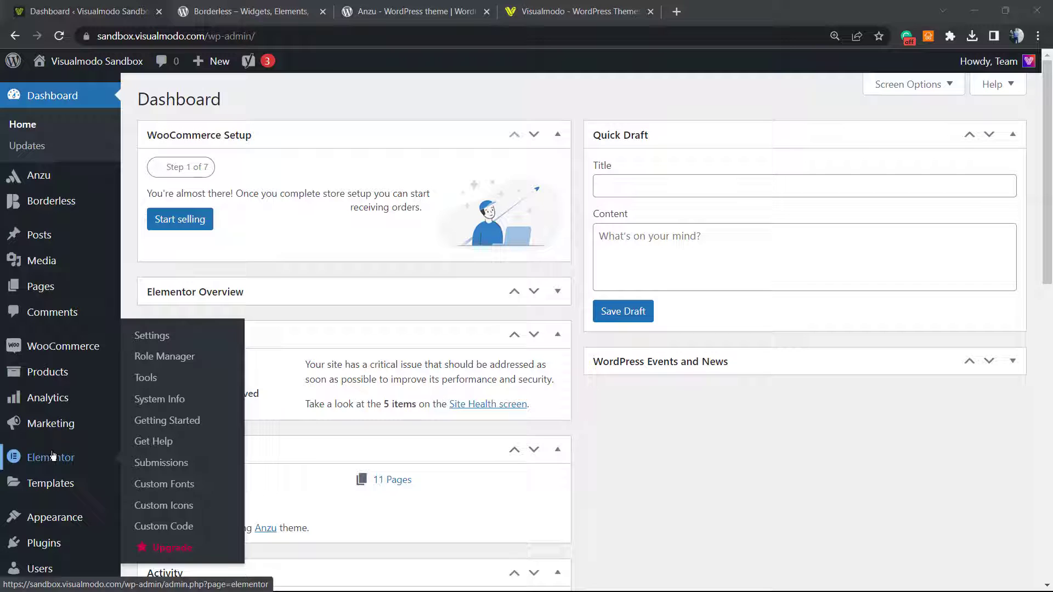
Go to Elementor Settings and show the Features tab listing the experiments
{"action": "left_click", "coordinate": [152, 342]}
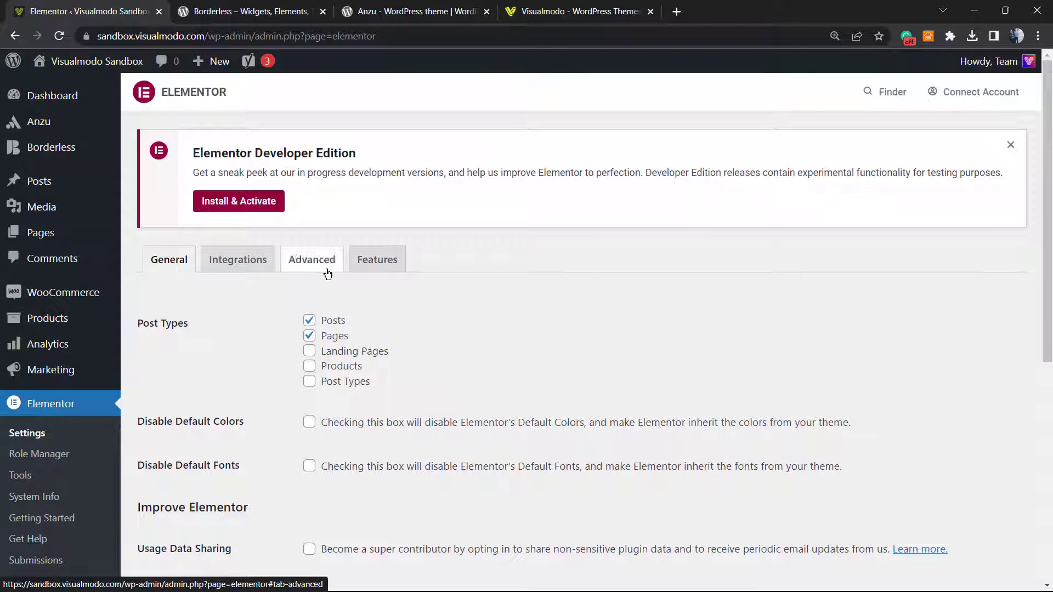
{"action": "left_click", "coordinate": [387, 268]}
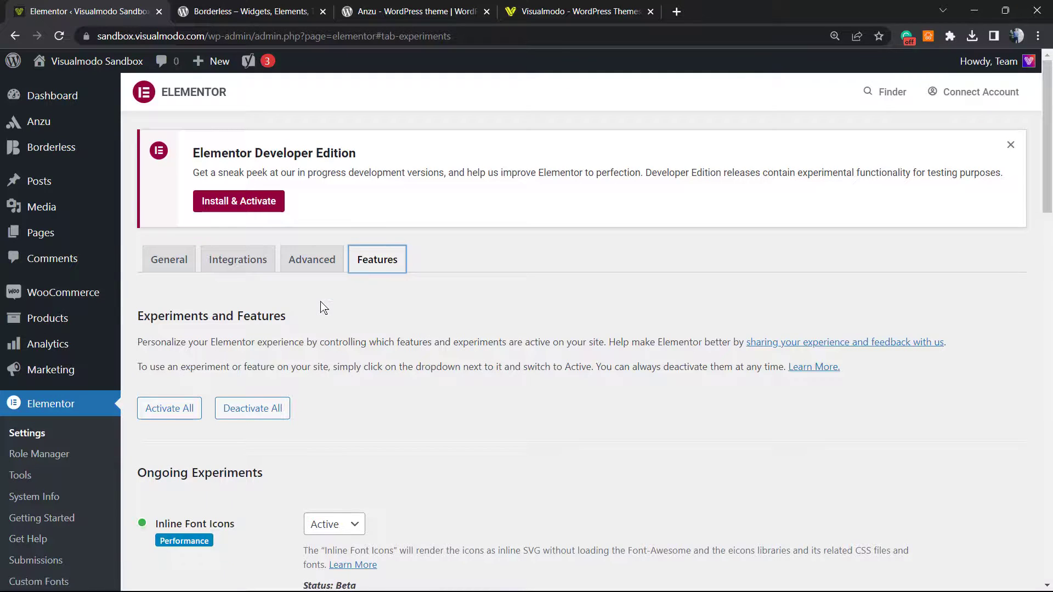
{"action": "scroll", "coordinate": [322, 308], "scroll_direction": "down", "scroll_amount": 1}
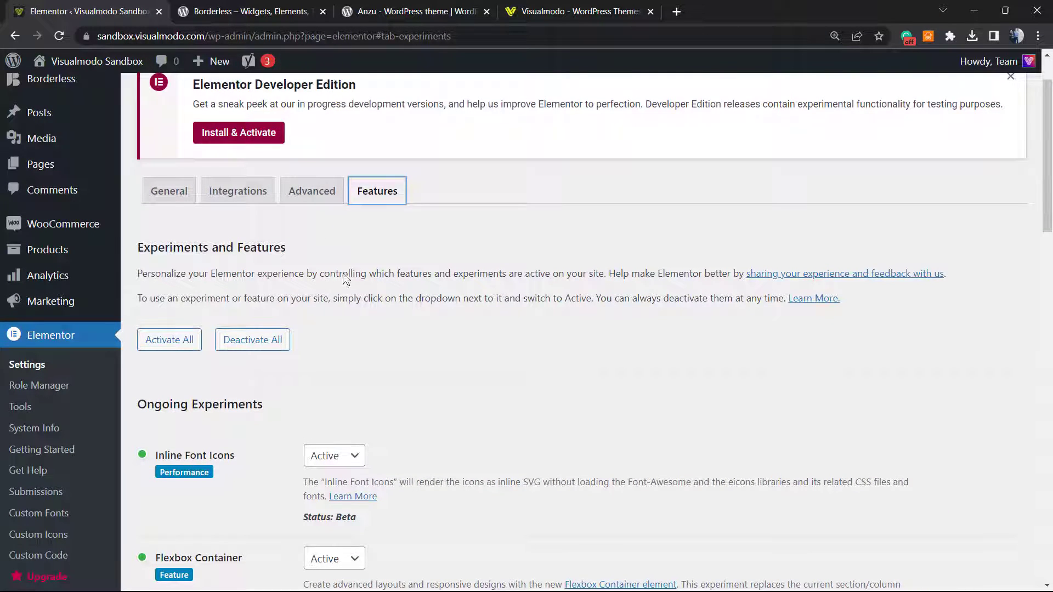
{"action": "scroll", "coordinate": [345, 279], "scroll_direction": "down", "scroll_amount": 1}
{"action": "scroll", "coordinate": [391, 270], "scroll_direction": "up", "scroll_amount": 1}
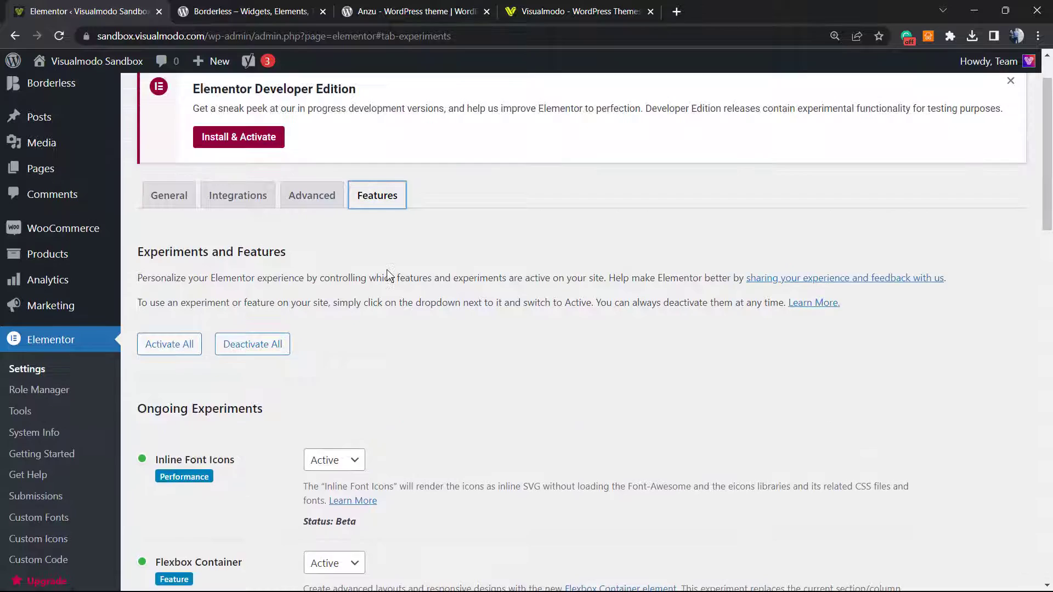
{"action": "scroll", "coordinate": [386, 211], "scroll_direction": "up", "scroll_amount": 1}
{"action": "double_click", "coordinate": [170, 315]}
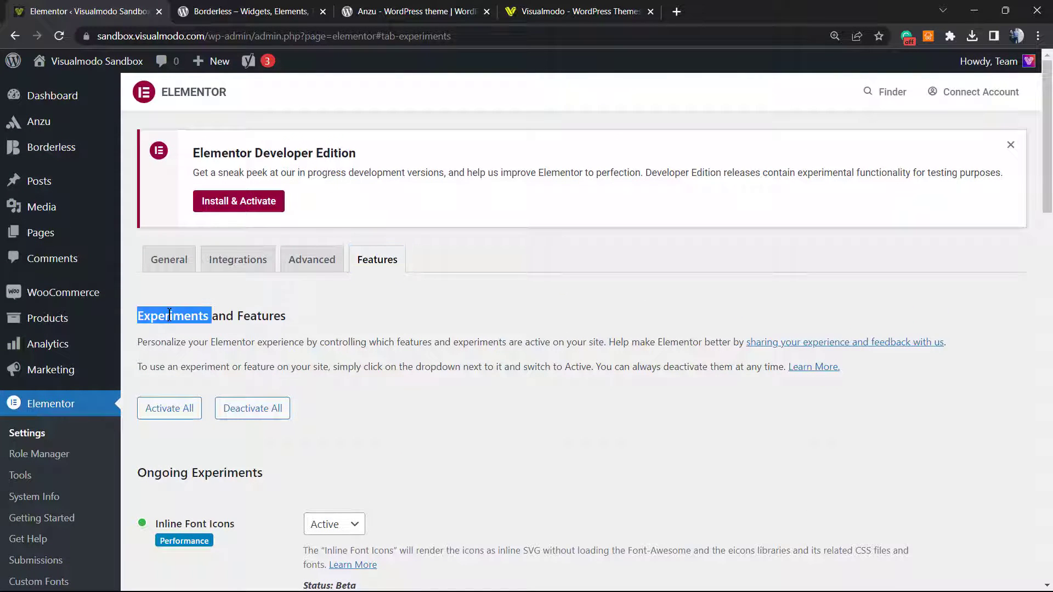
{"action": "scroll", "coordinate": [321, 308], "scroll_direction": "down", "scroll_amount": 2}
{"action": "scroll", "coordinate": [322, 296], "scroll_direction": "down", "scroll_amount": 1}
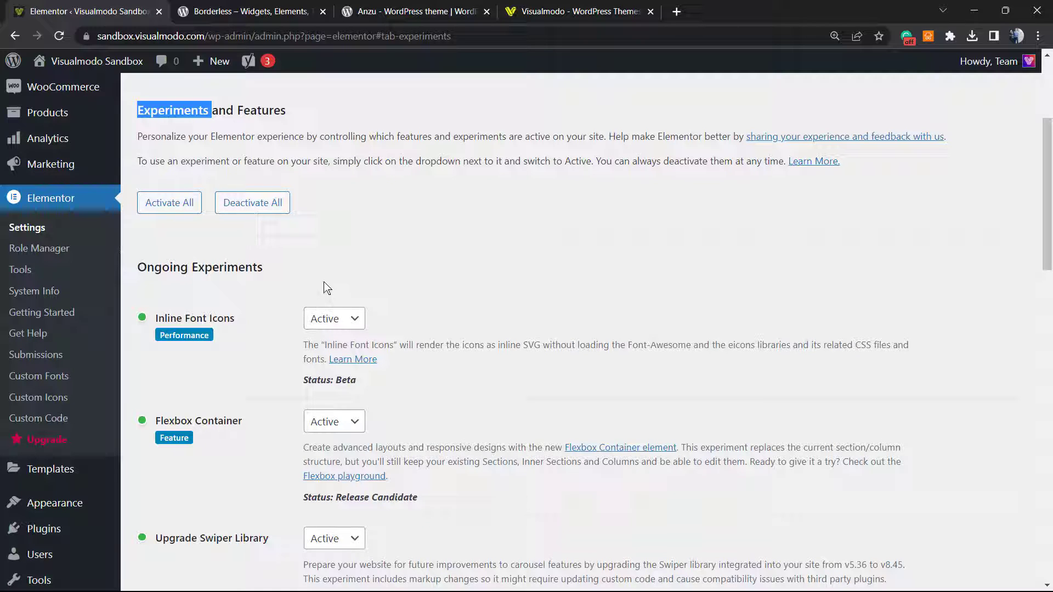
{"action": "scroll", "coordinate": [272, 300], "scroll_direction": "down", "scroll_amount": 1}
{"action": "scroll", "coordinate": [261, 301], "scroll_direction": "down", "scroll_amount": 2}
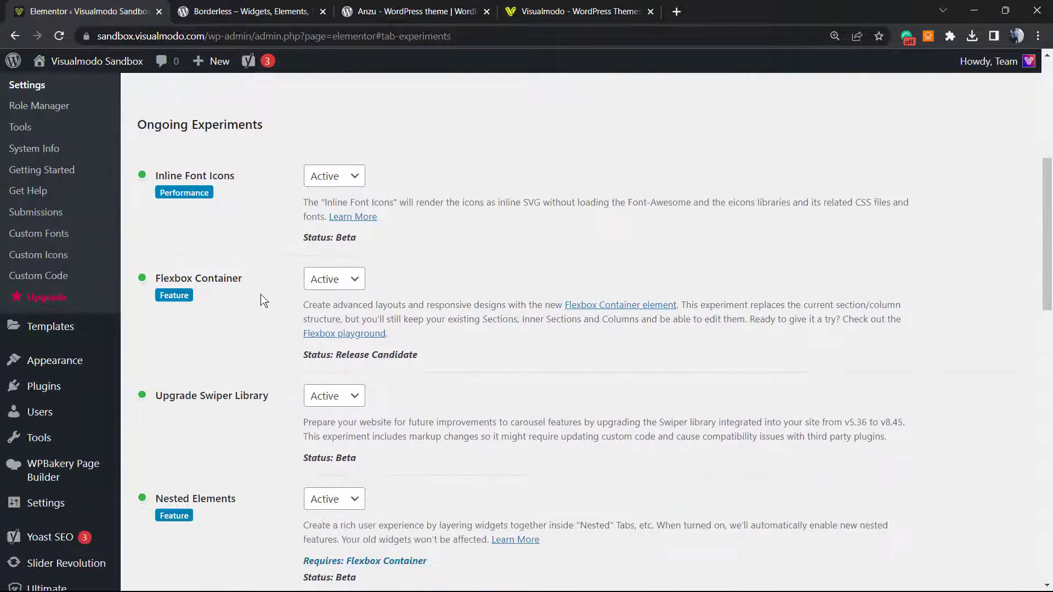
{"action": "scroll", "coordinate": [262, 301], "scroll_direction": "down", "scroll_amount": 2}
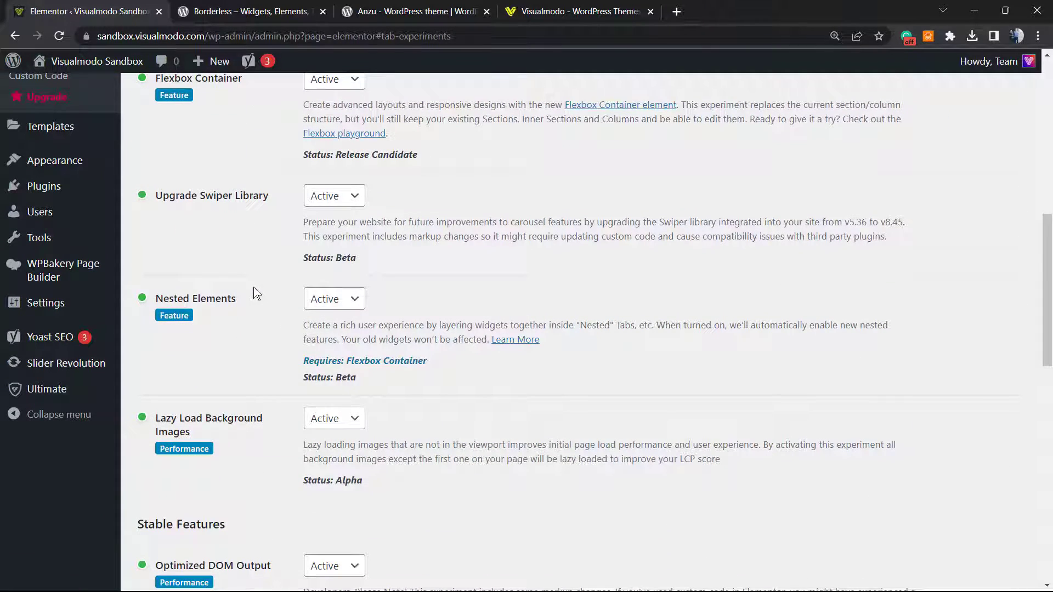
{"action": "scroll", "coordinate": [252, 305], "scroll_direction": "down", "scroll_amount": 2}
{"action": "scroll", "coordinate": [258, 313], "scroll_direction": "down", "scroll_amount": 1}
{"action": "scroll", "coordinate": [255, 305], "scroll_direction": "down", "scroll_amount": 1}
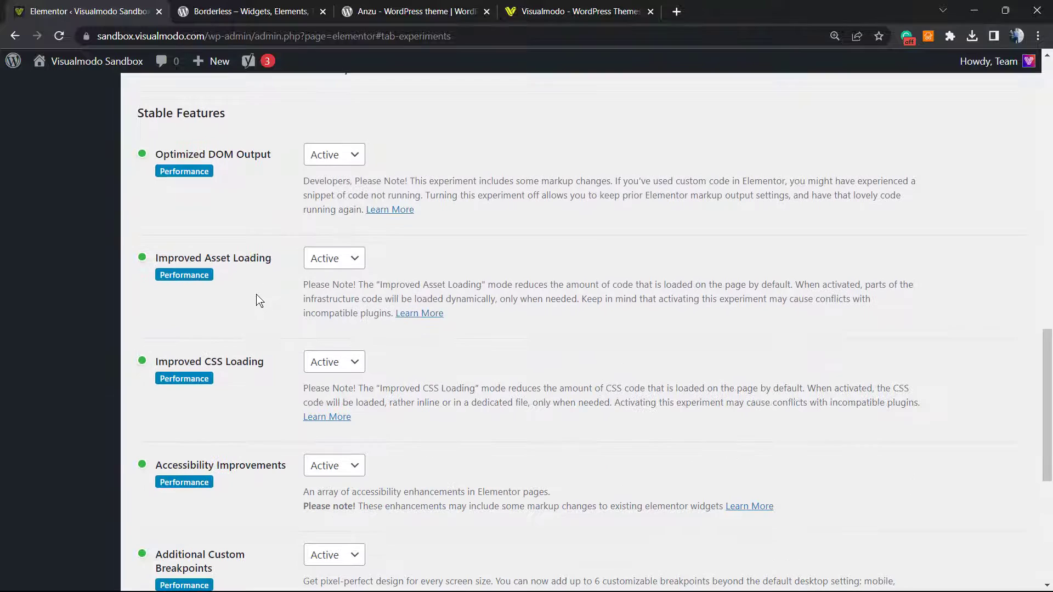
{"action": "scroll", "coordinate": [260, 325], "scroll_direction": "down", "scroll_amount": 1}
{"action": "scroll", "coordinate": [261, 324], "scroll_direction": "down", "scroll_amount": 2}
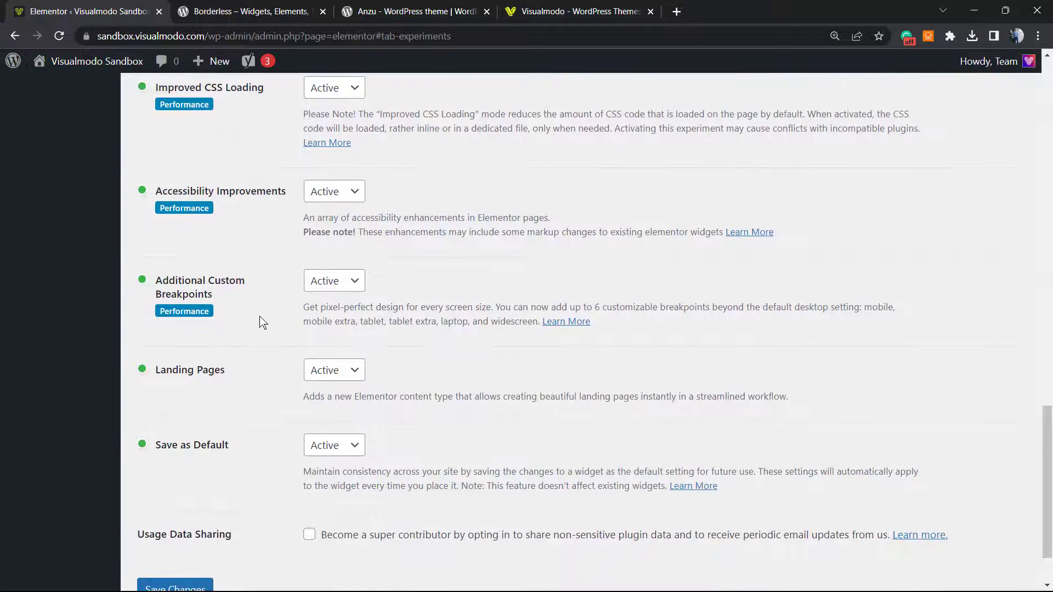
{"action": "scroll", "coordinate": [261, 325], "scroll_direction": "down", "scroll_amount": 1}
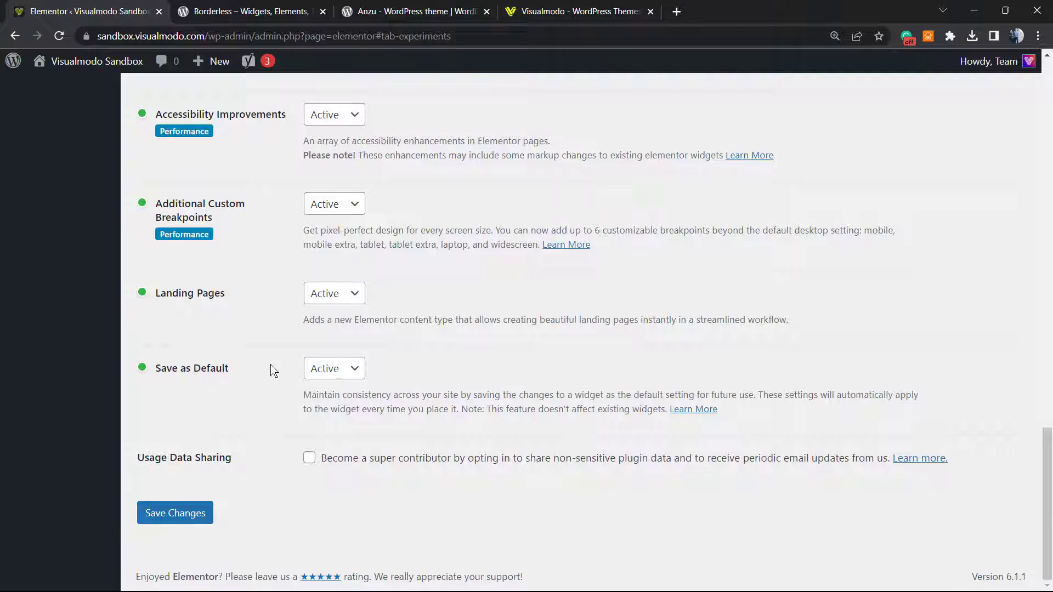
{"action": "scroll", "coordinate": [263, 375], "scroll_direction": "up", "scroll_amount": 5}
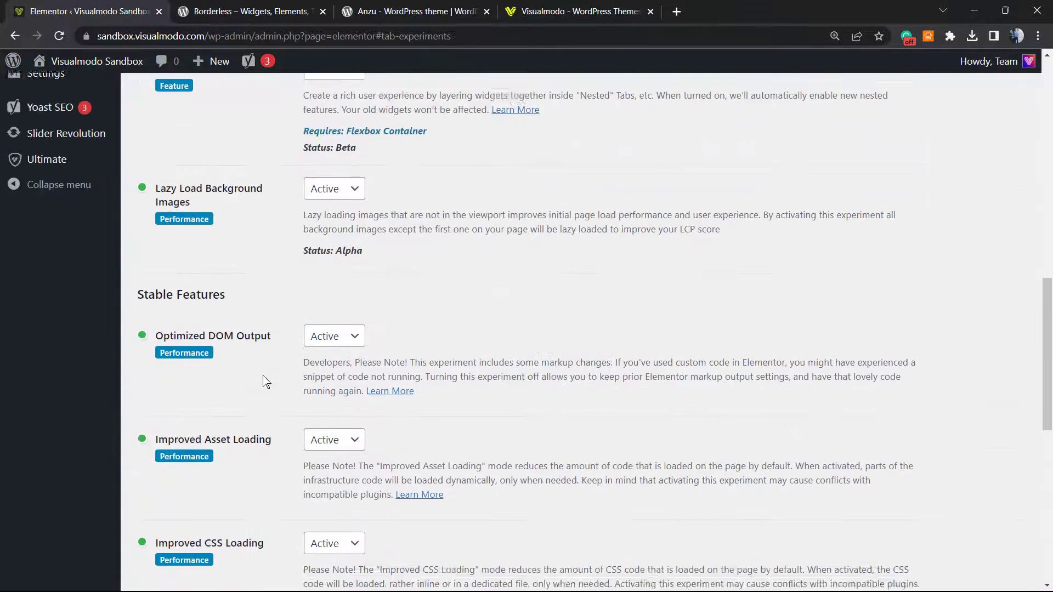
{"action": "scroll", "coordinate": [264, 376], "scroll_direction": "up", "scroll_amount": 5}
{"action": "scroll", "coordinate": [263, 378], "scroll_direction": "up", "scroll_amount": 5}
{"action": "scroll", "coordinate": [264, 379], "scroll_direction": "up", "scroll_amount": 2}
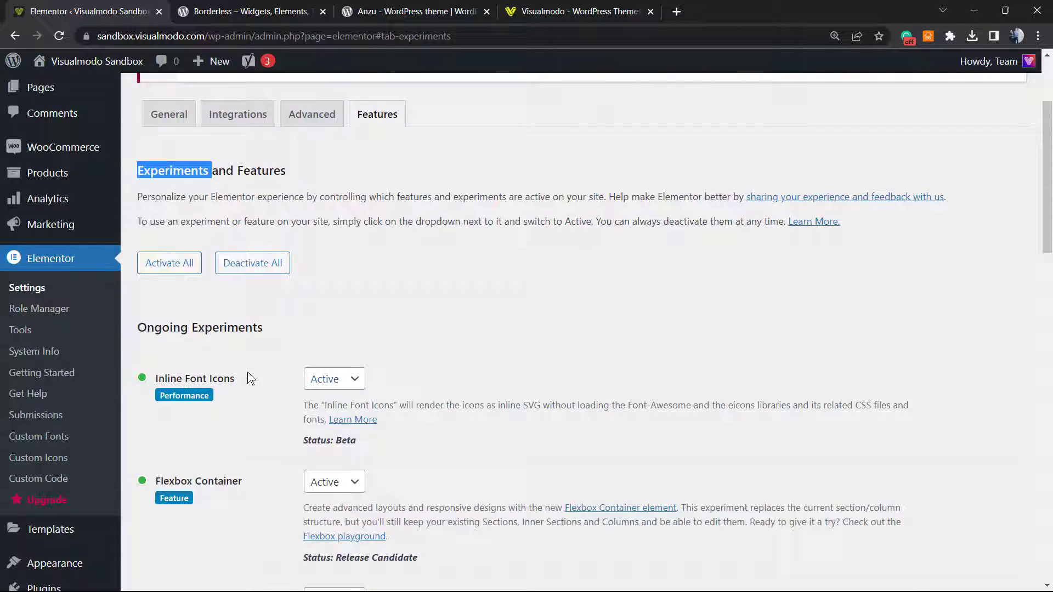
{"action": "scroll", "coordinate": [256, 377], "scroll_direction": "down", "scroll_amount": 1}
{"action": "left_click_drag", "start_coordinate": [363, 373], "coordinate": [293, 374]}
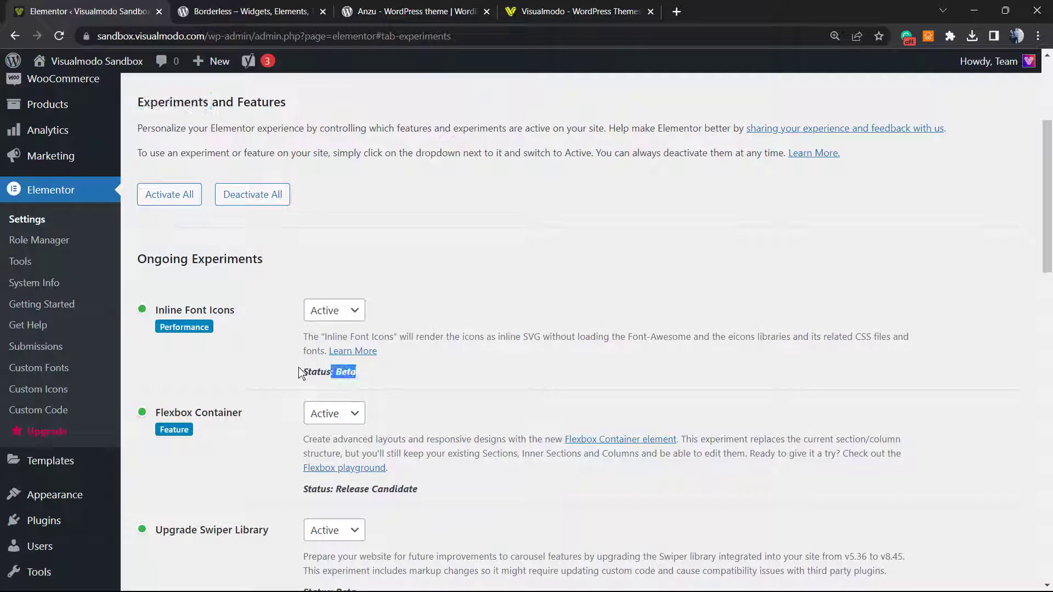
{"action": "left_click", "coordinate": [357, 372]}
{"action": "left_click_drag", "start_coordinate": [358, 371], "coordinate": [335, 370]}
{"action": "left_click", "coordinate": [323, 316]}
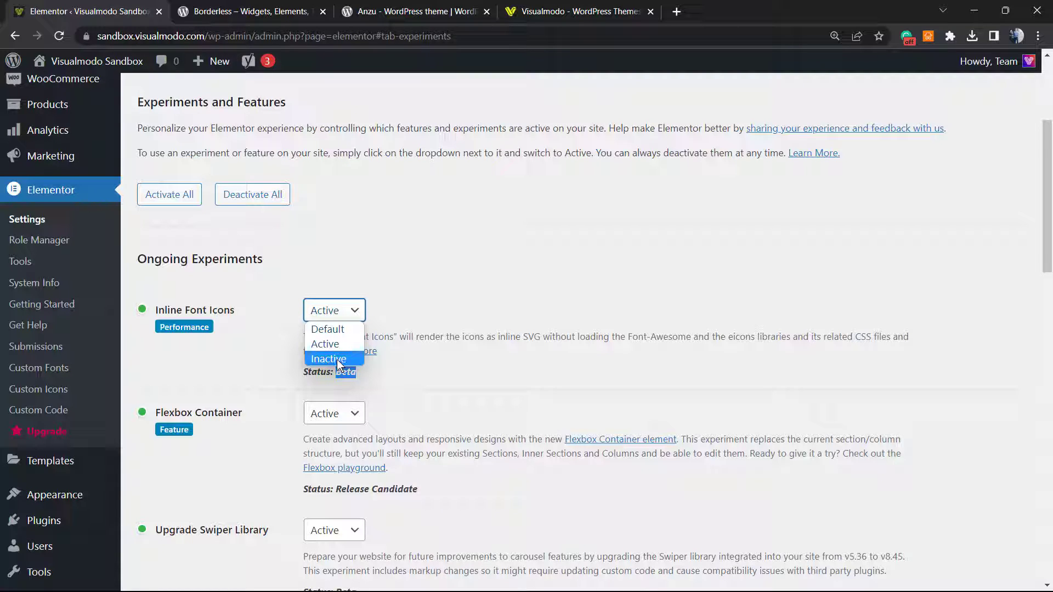
{"action": "left_click", "coordinate": [427, 306]}
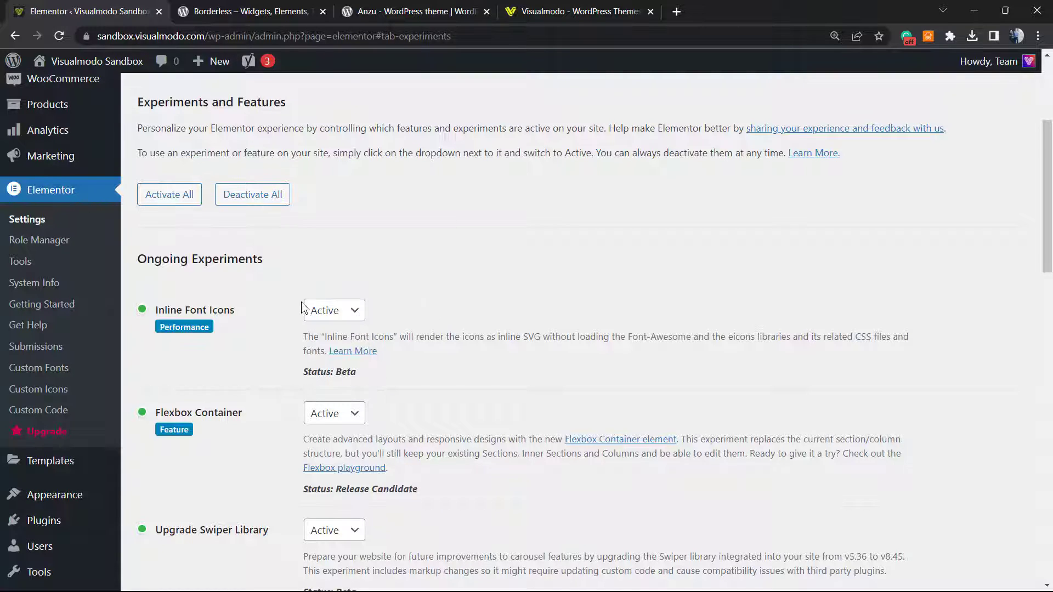
{"action": "scroll", "coordinate": [302, 309], "scroll_direction": "up", "scroll_amount": 1}
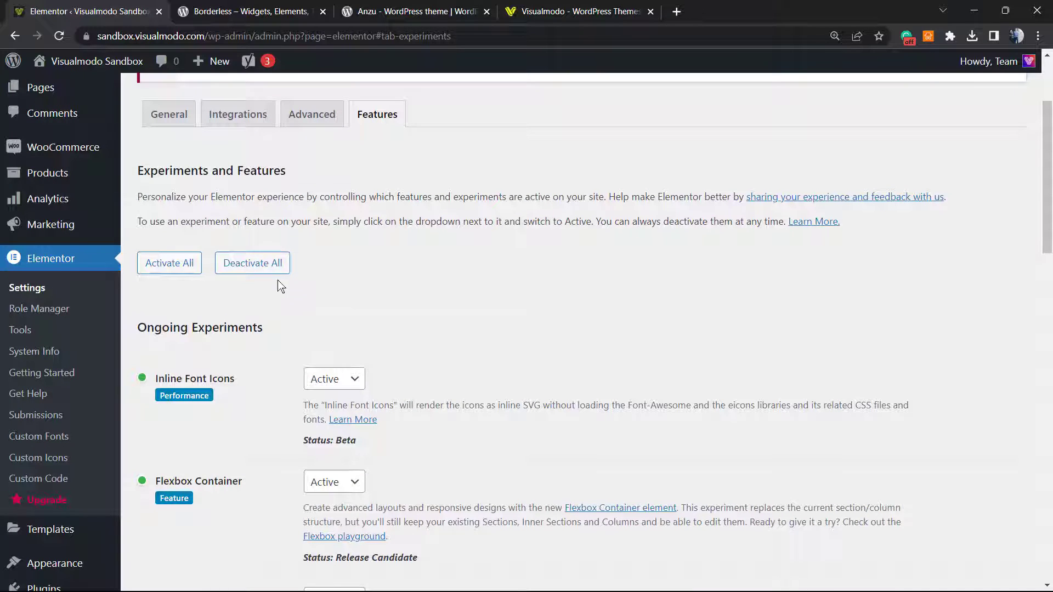
{"action": "left_click", "coordinate": [251, 272]}
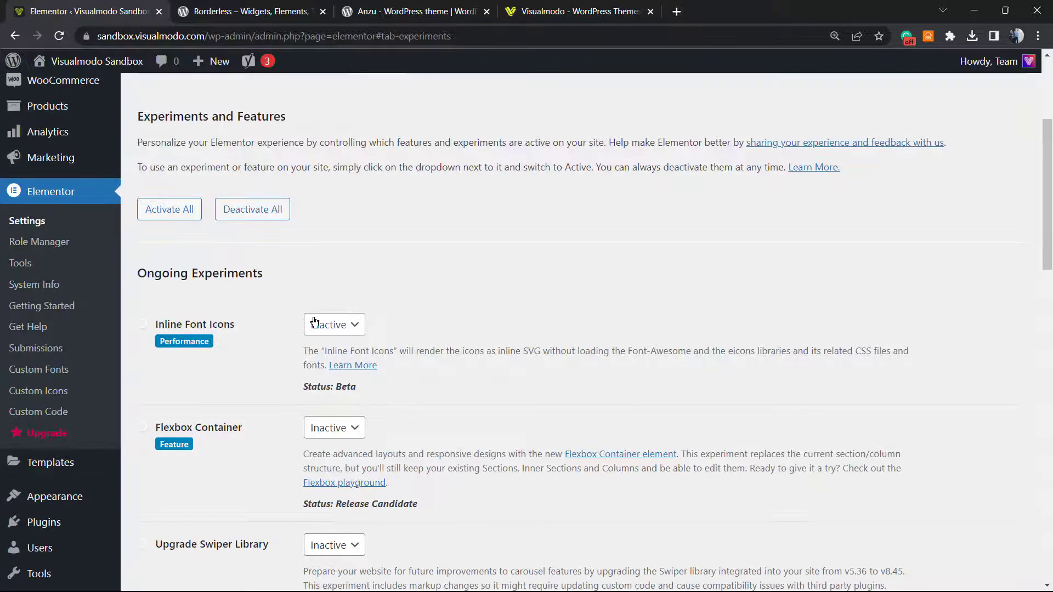
{"action": "scroll", "coordinate": [301, 319], "scroll_direction": "up", "scroll_amount": 1}
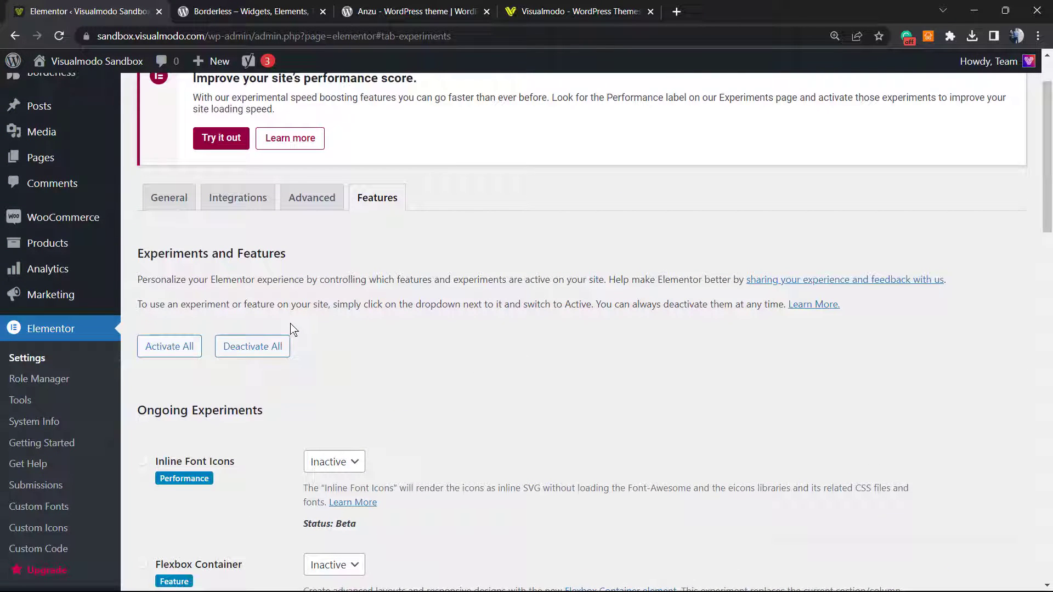
{"action": "scroll", "coordinate": [289, 331], "scroll_direction": "down", "scroll_amount": 1}
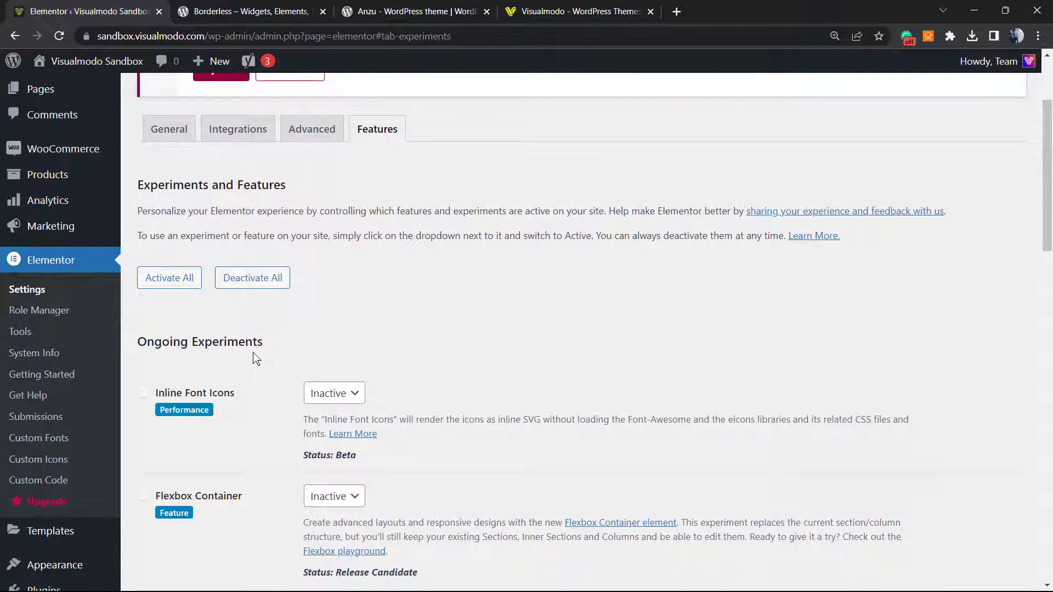
{"action": "scroll", "coordinate": [251, 361], "scroll_direction": "down", "scroll_amount": 2}
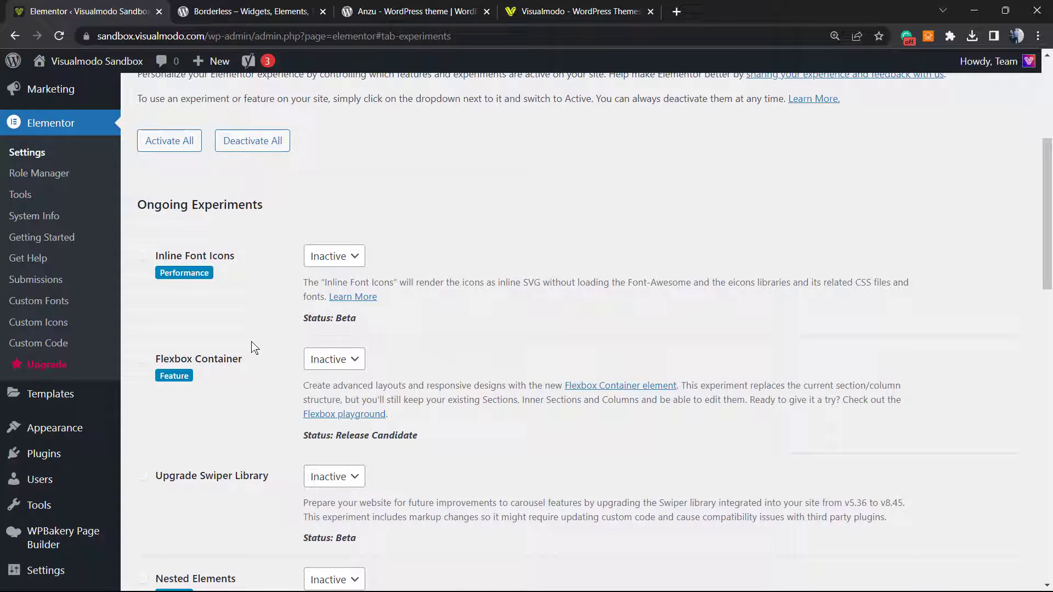
{"action": "scroll", "coordinate": [273, 415], "scroll_direction": "down", "scroll_amount": 3}
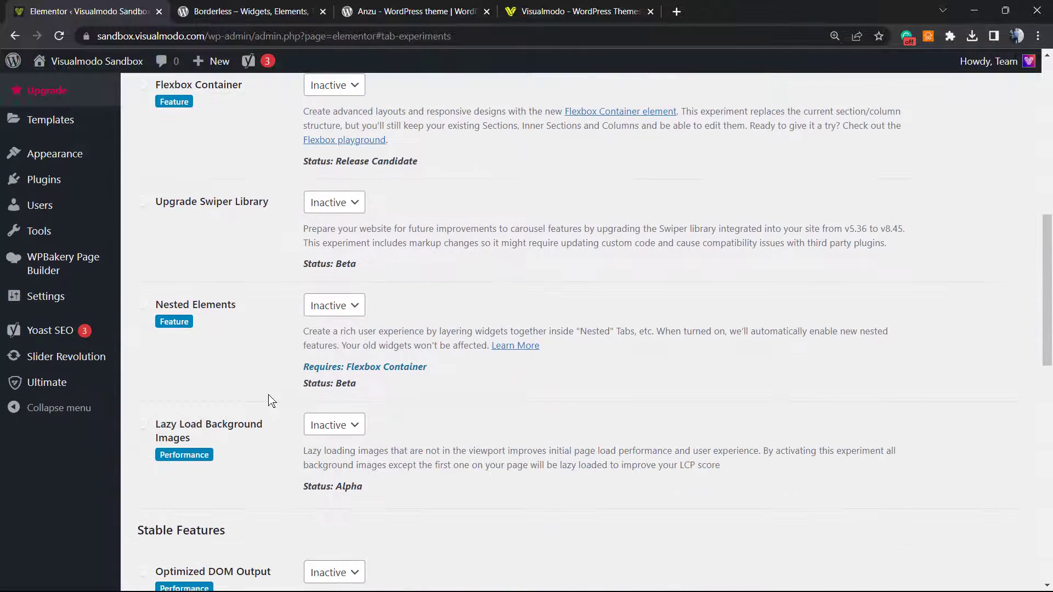
{"action": "scroll", "coordinate": [255, 382], "scroll_direction": "down", "scroll_amount": 2}
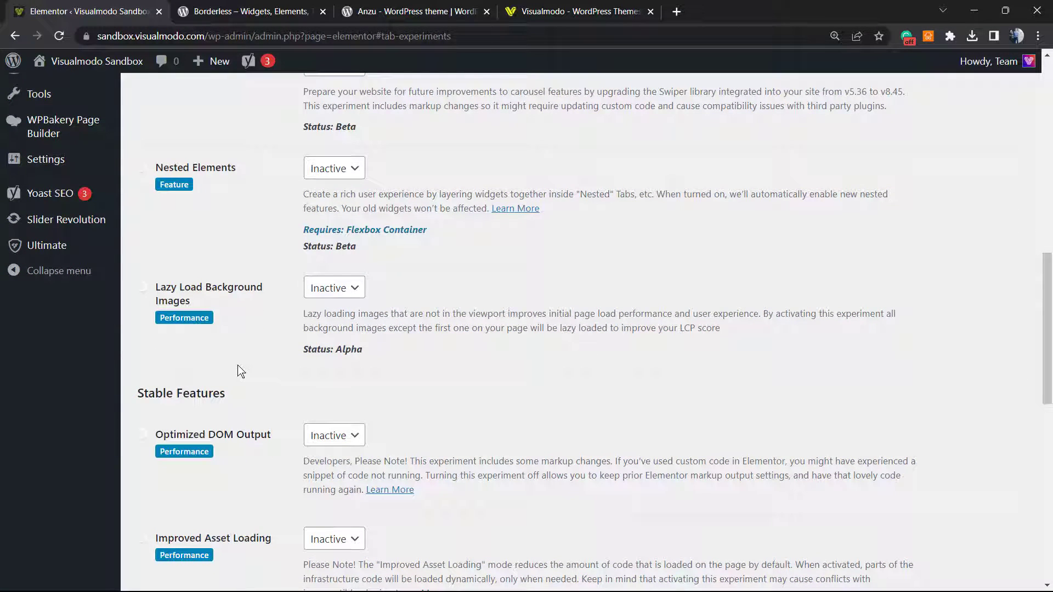
{"action": "scroll", "coordinate": [238, 371], "scroll_direction": "down", "scroll_amount": 1}
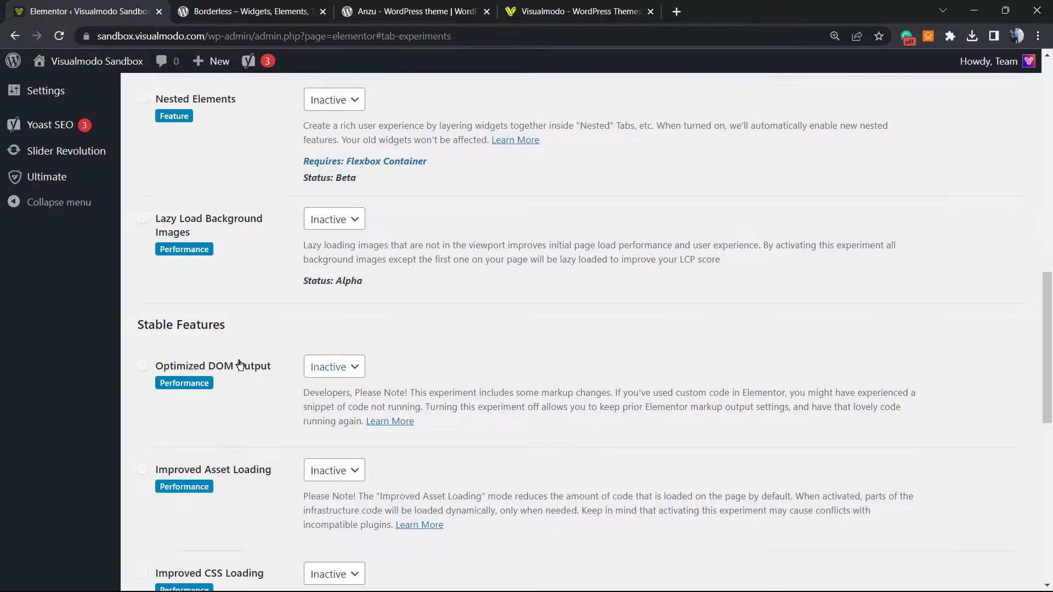
{"action": "scroll", "coordinate": [238, 365], "scroll_direction": "down", "scroll_amount": 2}
{"action": "scroll", "coordinate": [239, 363], "scroll_direction": "down", "scroll_amount": 2}
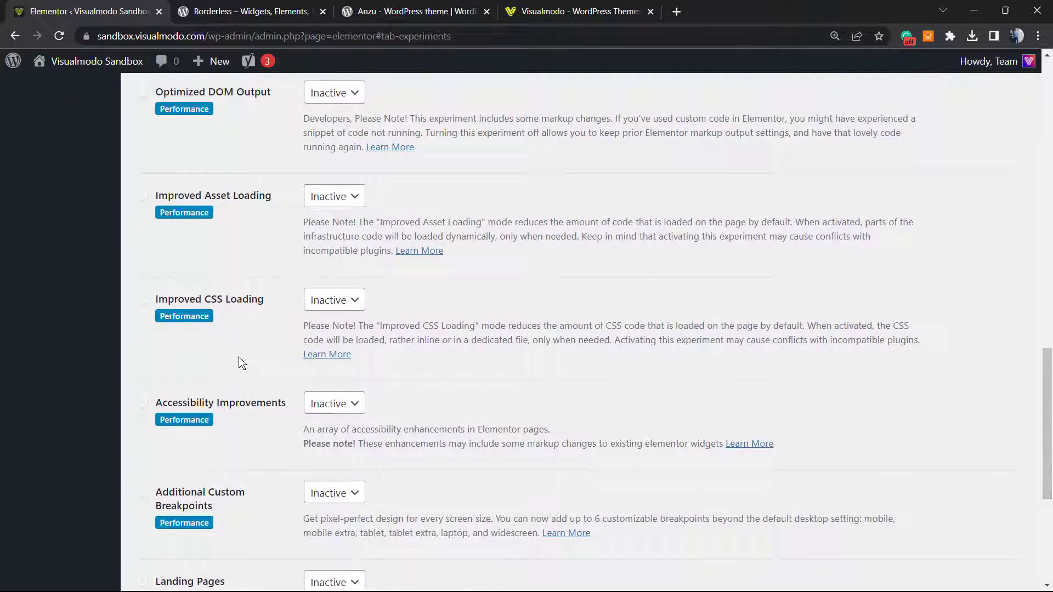
{"action": "scroll", "coordinate": [239, 363], "scroll_direction": "down", "scroll_amount": 2}
{"action": "scroll", "coordinate": [238, 363], "scroll_direction": "down", "scroll_amount": 1}
{"action": "scroll", "coordinate": [239, 363], "scroll_direction": "up", "scroll_amount": 2}
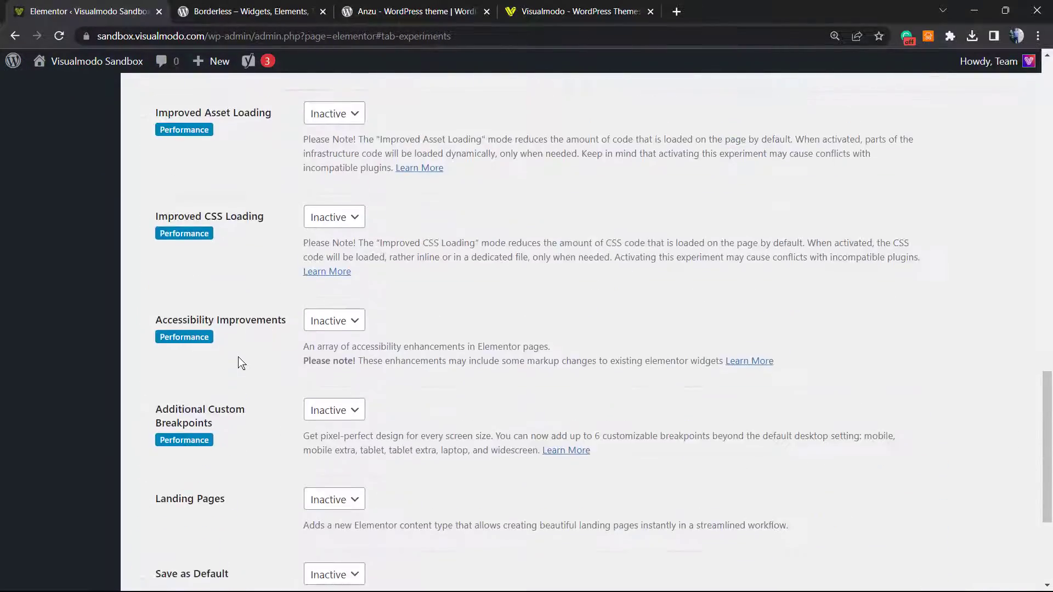
{"action": "scroll", "coordinate": [239, 362], "scroll_direction": "up", "scroll_amount": 4}
{"action": "scroll", "coordinate": [241, 349], "scroll_direction": "up", "scroll_amount": 1}
{"action": "scroll", "coordinate": [272, 371], "scroll_direction": "up", "scroll_amount": 2}
{"action": "scroll", "coordinate": [295, 387], "scroll_direction": "up", "scroll_amount": 2}
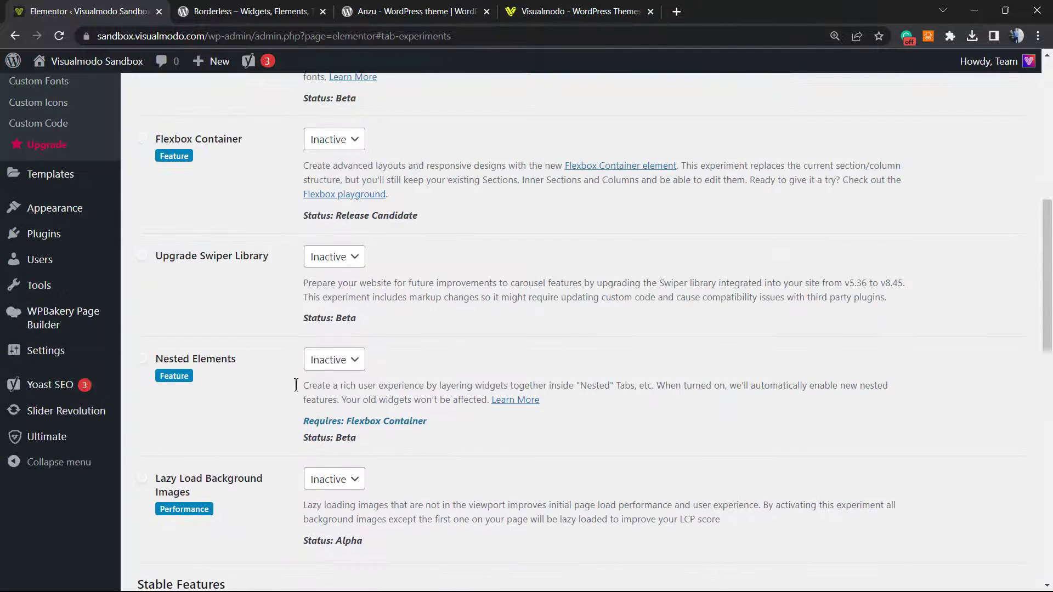
{"action": "scroll", "coordinate": [295, 385], "scroll_direction": "up", "scroll_amount": 1}
{"action": "scroll", "coordinate": [288, 389], "scroll_direction": "up", "scroll_amount": 2}
{"action": "scroll", "coordinate": [280, 388], "scroll_direction": "up", "scroll_amount": 3}
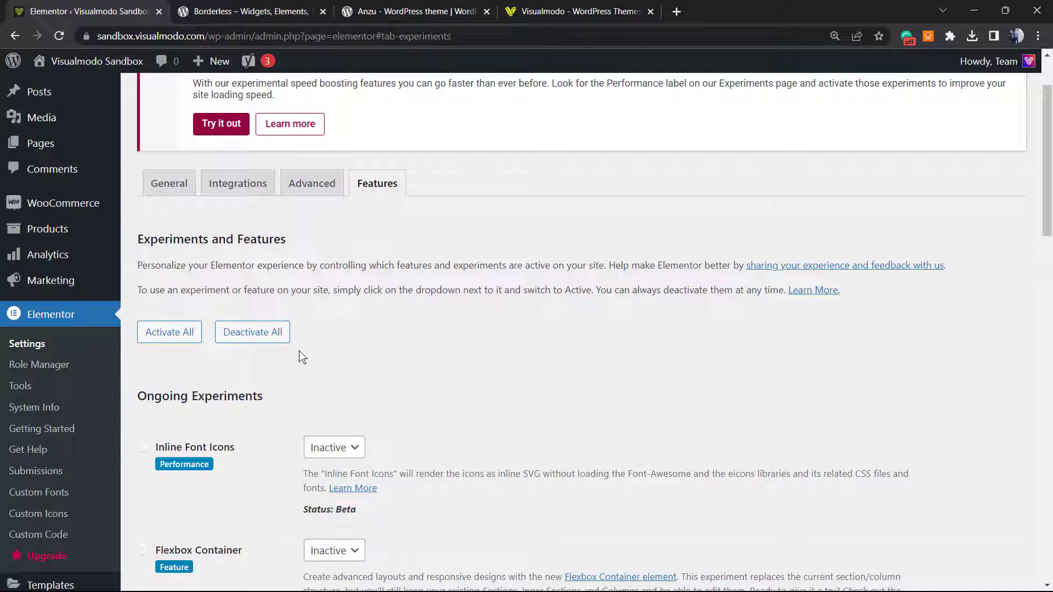
{"action": "scroll", "coordinate": [277, 393], "scroll_direction": "down", "scroll_amount": 10}
{"action": "scroll", "coordinate": [207, 404], "scroll_direction": "down", "scroll_amount": 10}
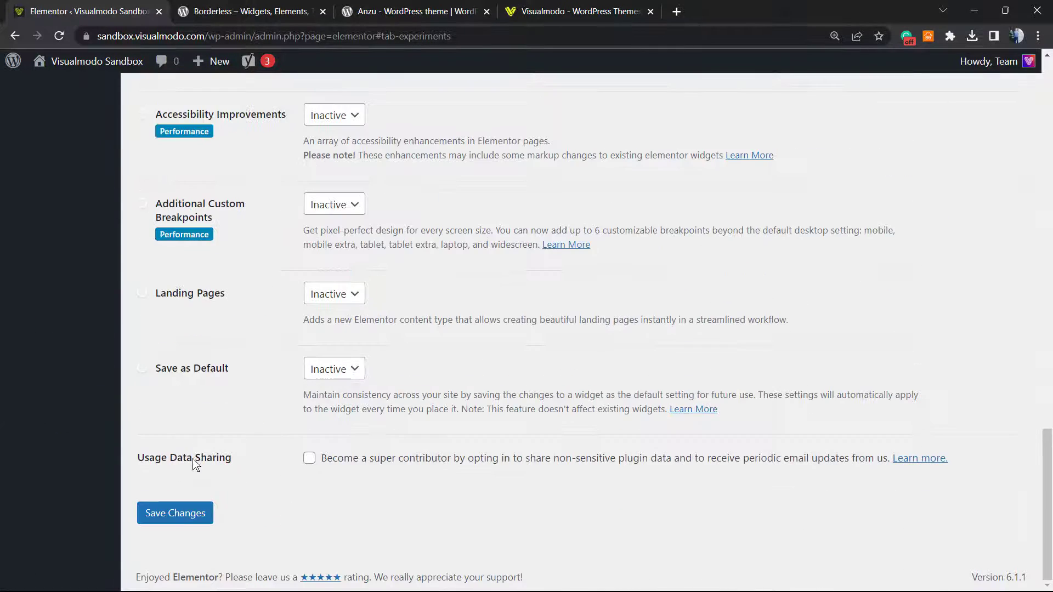
Save Changes so every experiment stays Inactive after reload
{"action": "left_click", "coordinate": [180, 515]}
{"action": "scroll", "coordinate": [286, 358], "scroll_direction": "up", "scroll_amount": 3}
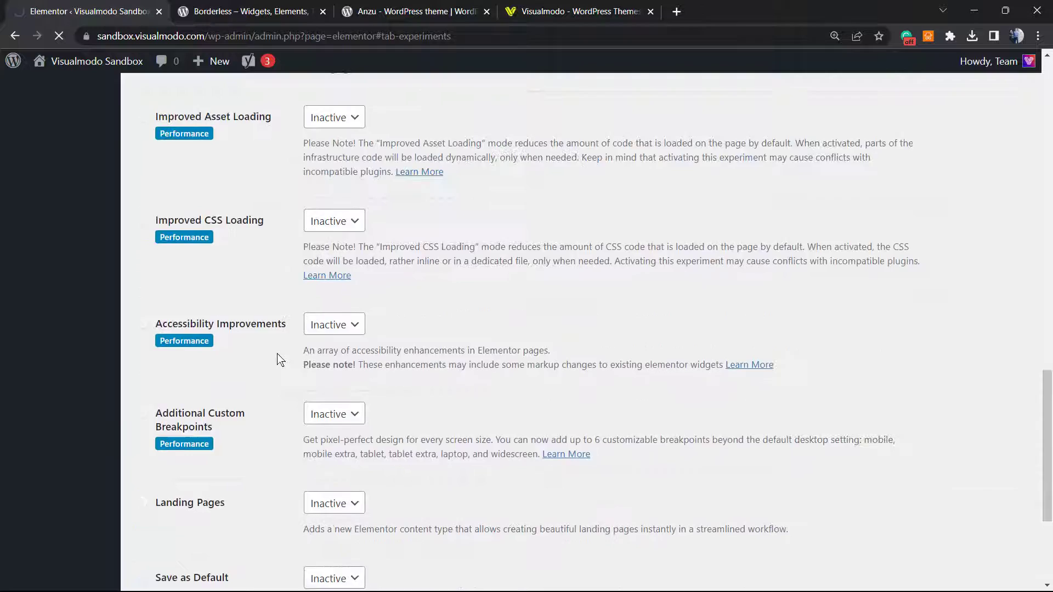
{"action": "scroll", "coordinate": [277, 358], "scroll_direction": "up", "scroll_amount": 3}
{"action": "scroll", "coordinate": [276, 355], "scroll_direction": "up", "scroll_amount": 3}
{"action": "scroll", "coordinate": [275, 334], "scroll_direction": "up", "scroll_amount": 5}
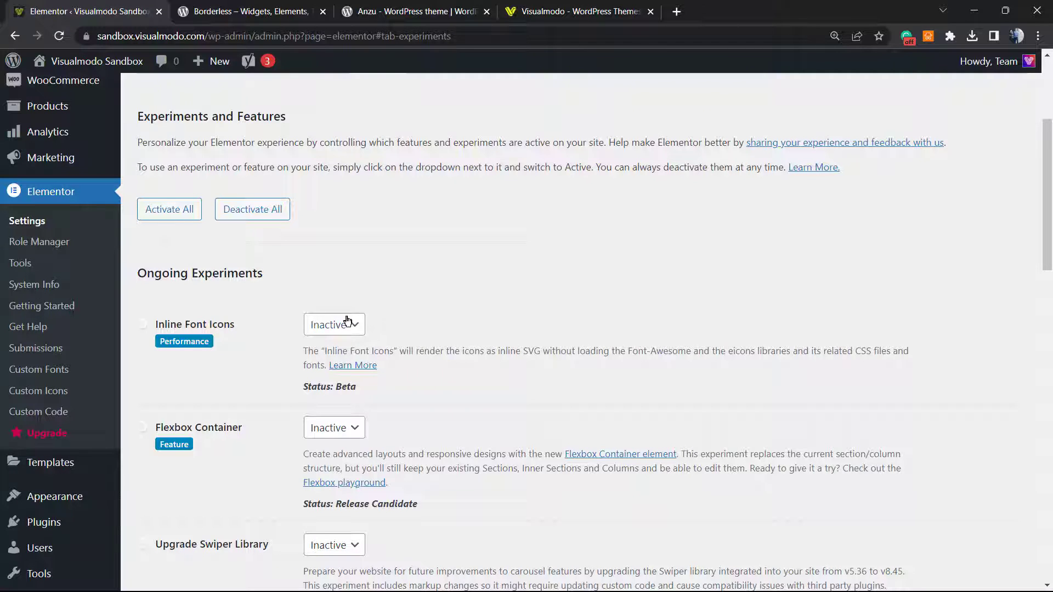
{"action": "scroll", "coordinate": [259, 329], "scroll_direction": "down", "scroll_amount": 1}
Set Inline Font Icons to Active and save, leaving the other experiments Inactive
{"action": "left_click", "coordinate": [337, 258]}
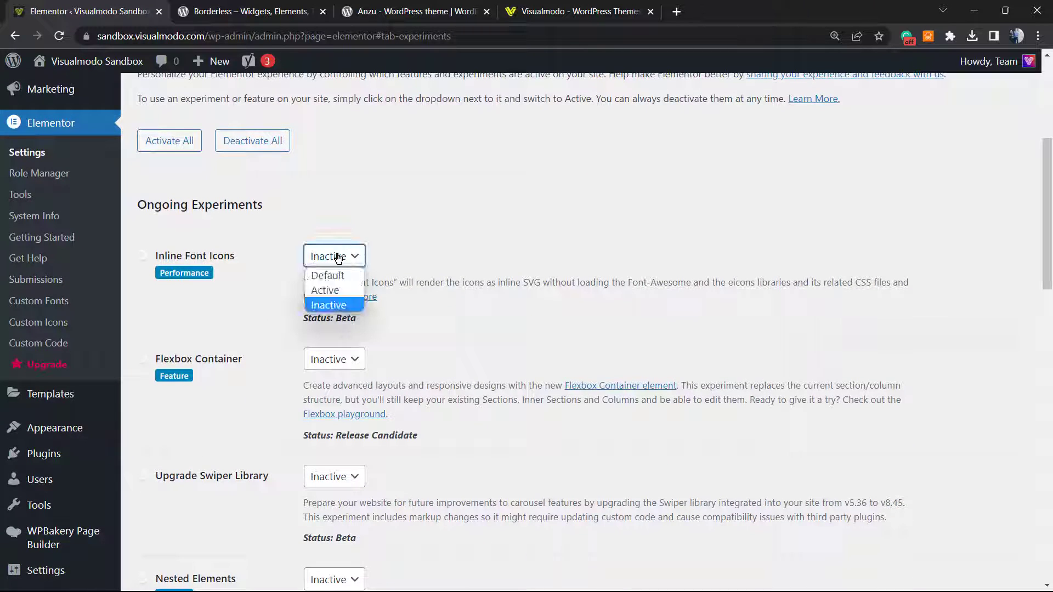
{"action": "left_click", "coordinate": [334, 288]}
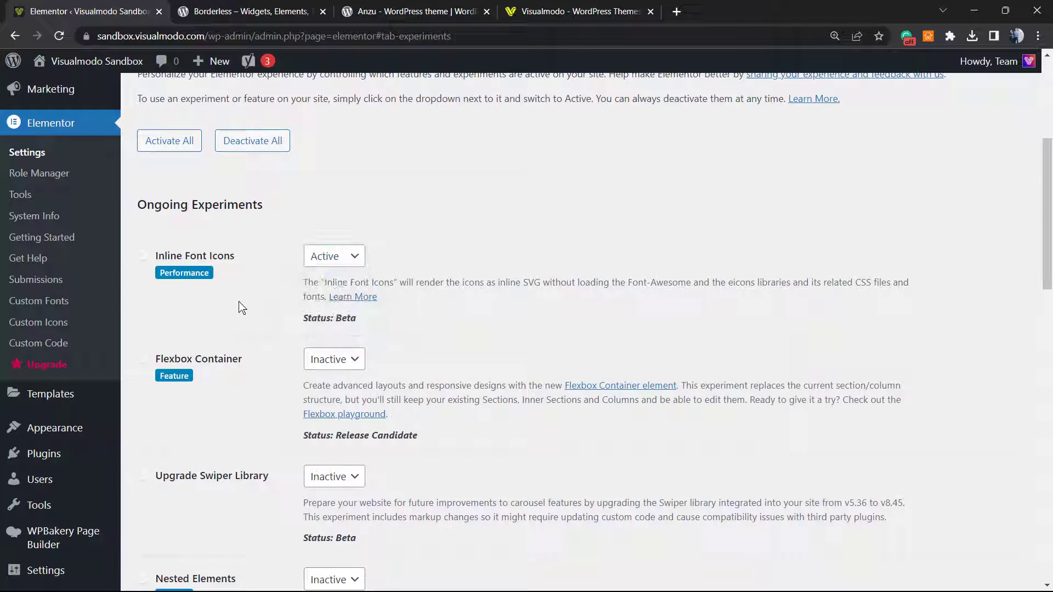
{"action": "scroll", "coordinate": [254, 305], "scroll_direction": "down", "scroll_amount": 1}
{"action": "scroll", "coordinate": [232, 334], "scroll_direction": "down", "scroll_amount": 8}
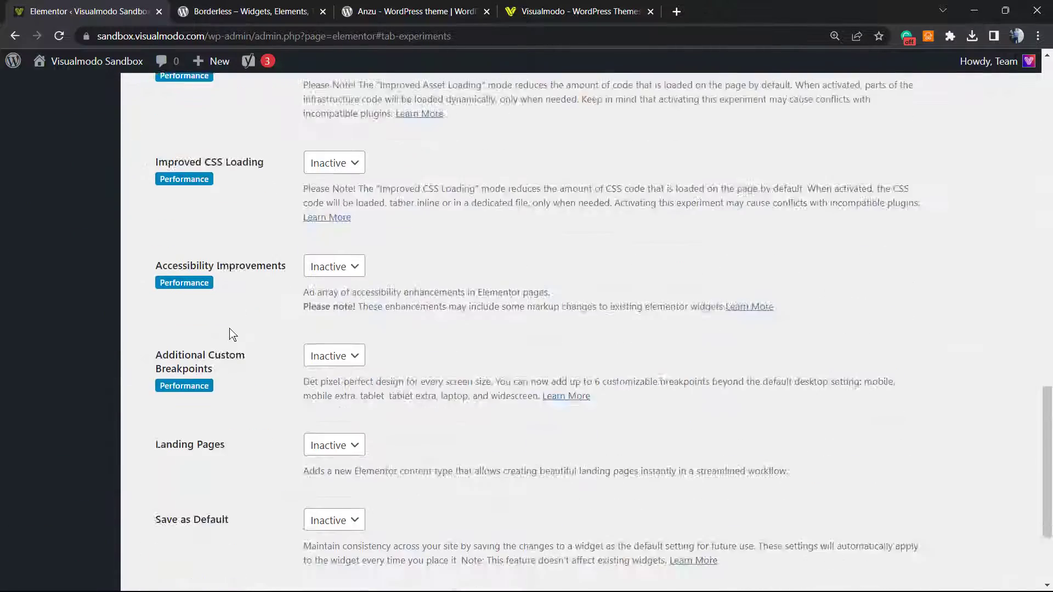
{"action": "scroll", "coordinate": [231, 333], "scroll_direction": "down", "scroll_amount": 5}
{"action": "left_click", "coordinate": [192, 518]}
{"action": "scroll", "coordinate": [239, 395], "scroll_direction": "up", "scroll_amount": 5}
{"action": "scroll", "coordinate": [218, 360], "scroll_direction": "up", "scroll_amount": 5}
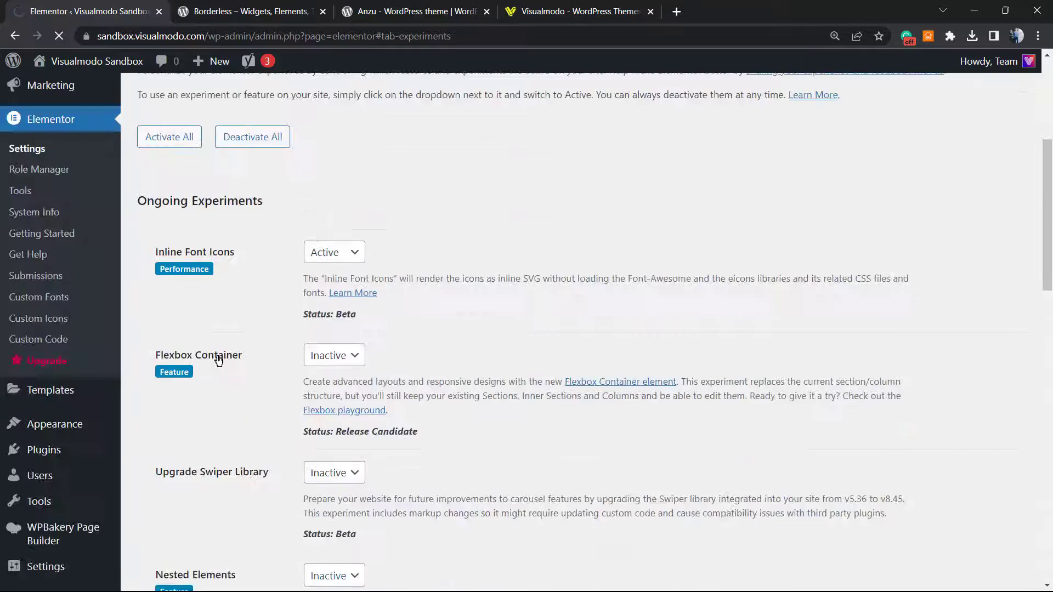
{"action": "scroll", "coordinate": [345, 341], "scroll_direction": "down", "scroll_amount": 2}
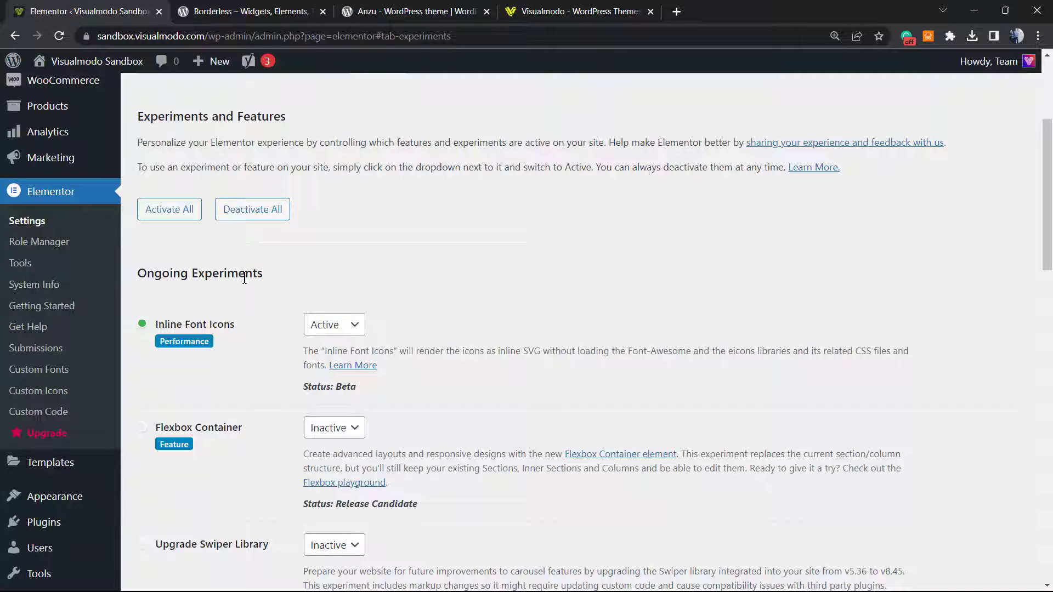
{"action": "scroll", "coordinate": [244, 281], "scroll_direction": "down", "scroll_amount": 1}
{"action": "scroll", "coordinate": [235, 259], "scroll_direction": "up", "scroll_amount": 1}
{"action": "scroll", "coordinate": [268, 268], "scroll_direction": "down", "scroll_amount": 2}
{"action": "scroll", "coordinate": [262, 270], "scroll_direction": "down", "scroll_amount": 5}
{"action": "scroll", "coordinate": [259, 276], "scroll_direction": "down", "scroll_amount": 4}
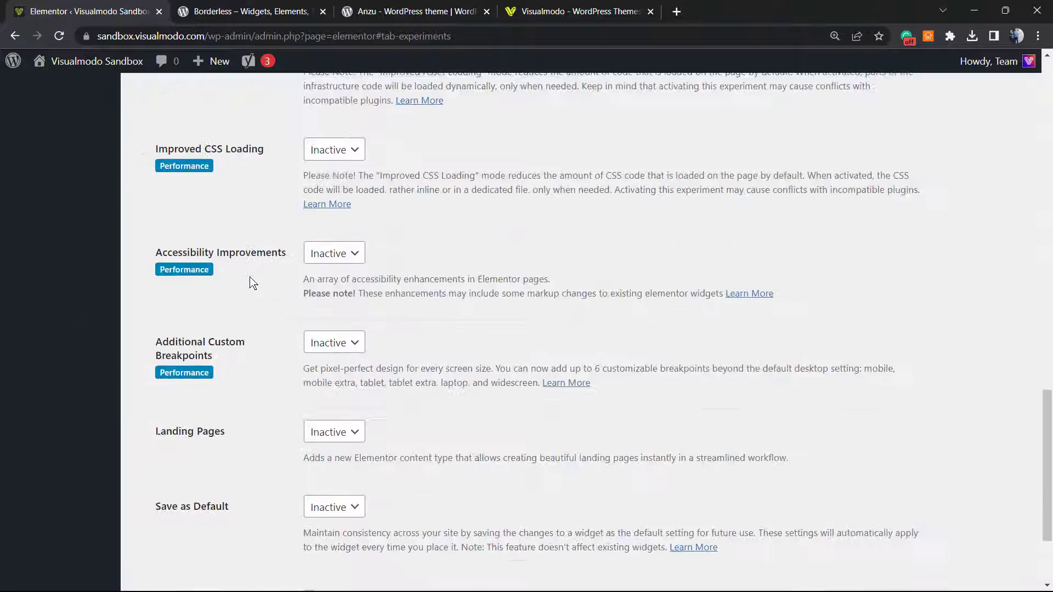
{"action": "scroll", "coordinate": [250, 282], "scroll_direction": "down", "scroll_amount": 2}
{"action": "scroll", "coordinate": [242, 286], "scroll_direction": "up", "scroll_amount": 3}
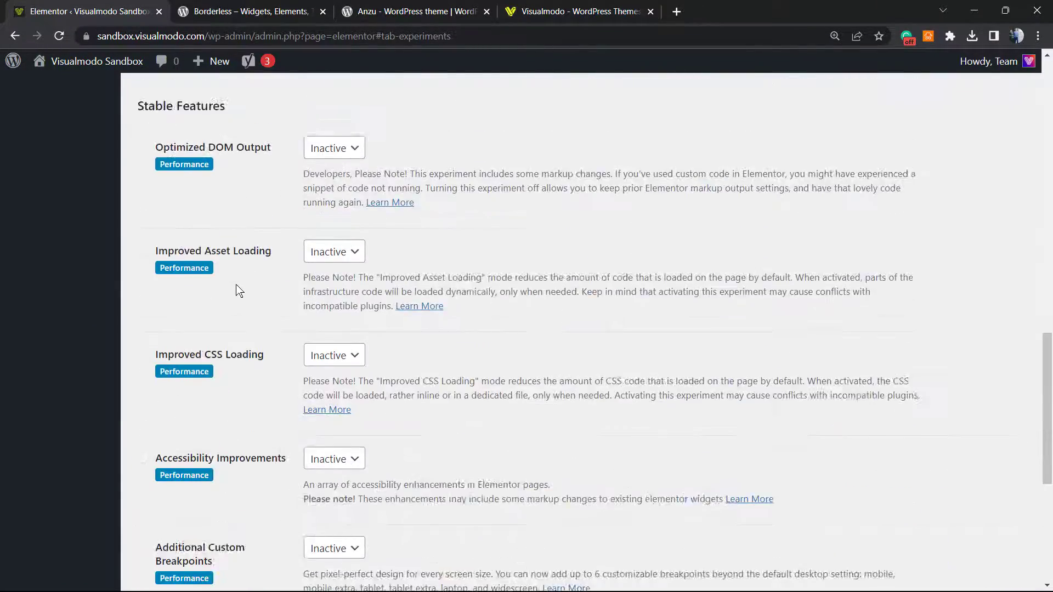
{"action": "scroll", "coordinate": [236, 291], "scroll_direction": "up", "scroll_amount": 4}
{"action": "scroll", "coordinate": [237, 289], "scroll_direction": "up", "scroll_amount": 3}
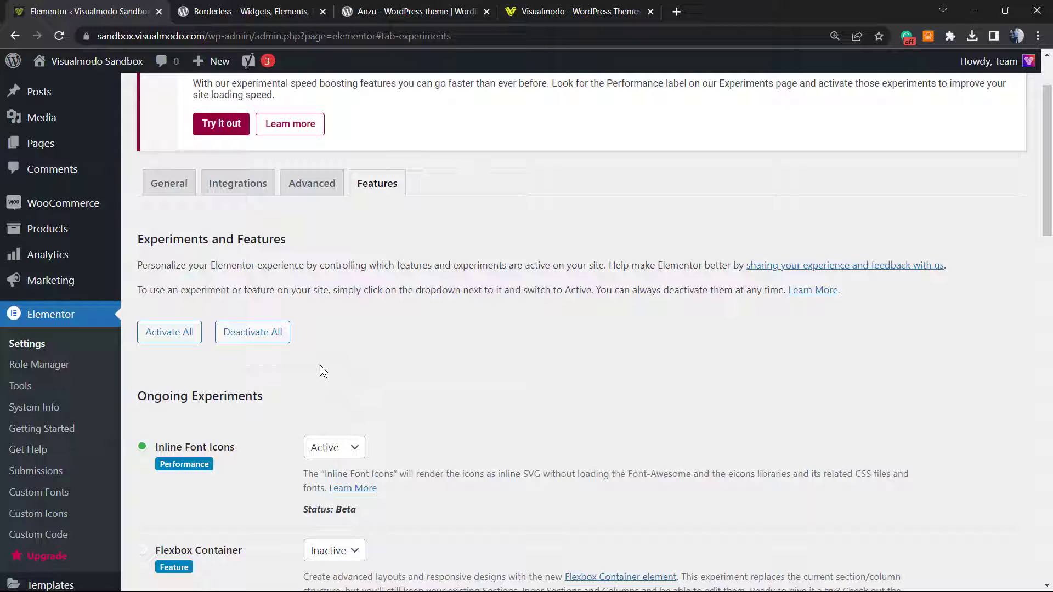
Look over the Borderless plugin page, highlighting words in its title
{"action": "left_click", "coordinate": [258, 8]}
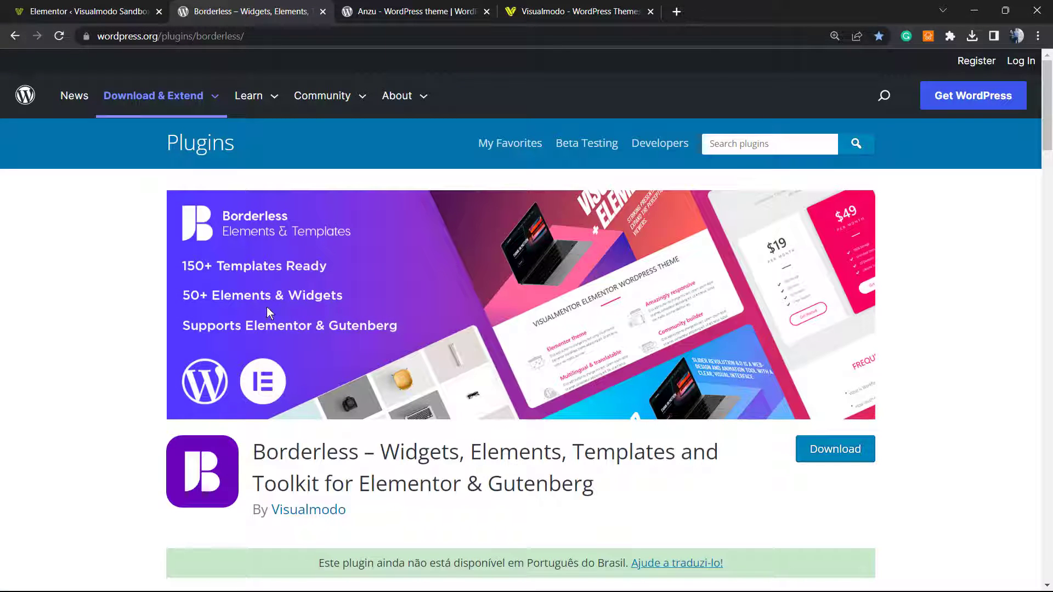
{"action": "double_click", "coordinate": [304, 455]}
{"action": "double_click", "coordinate": [416, 452]}
{"action": "double_click", "coordinate": [493, 456]}
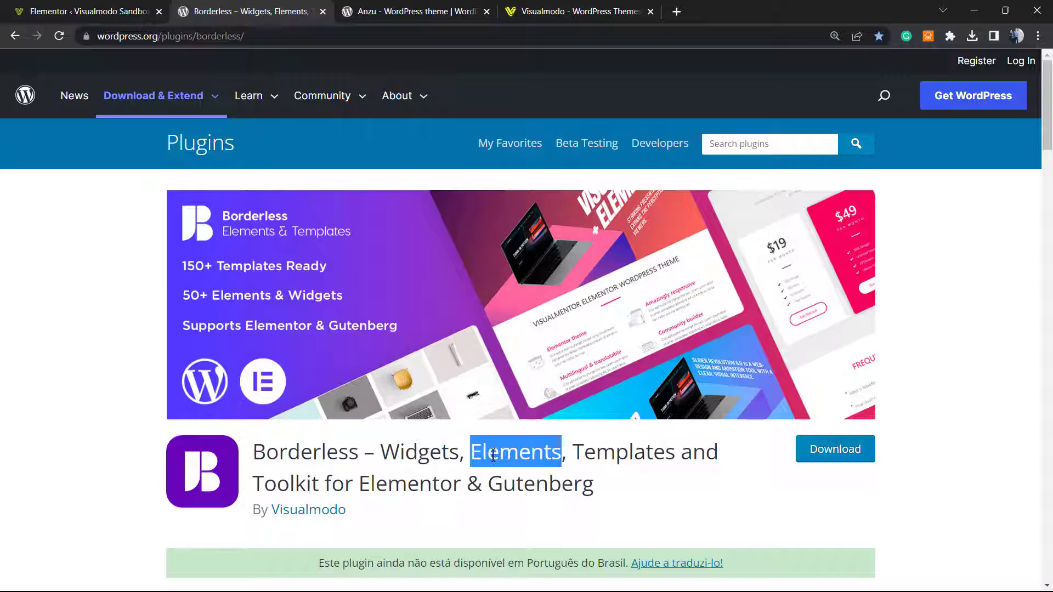
{"action": "double_click", "coordinate": [537, 454]}
{"action": "left_click", "coordinate": [291, 457]}
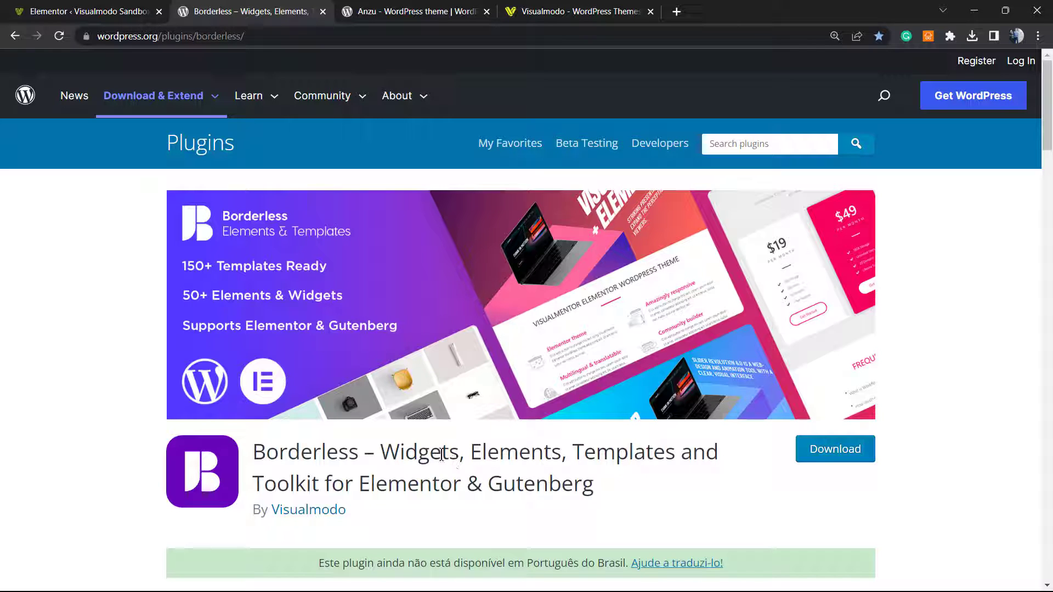
Switch to the Anzu theme page on WordPress.org
{"action": "left_click", "coordinate": [385, 9]}
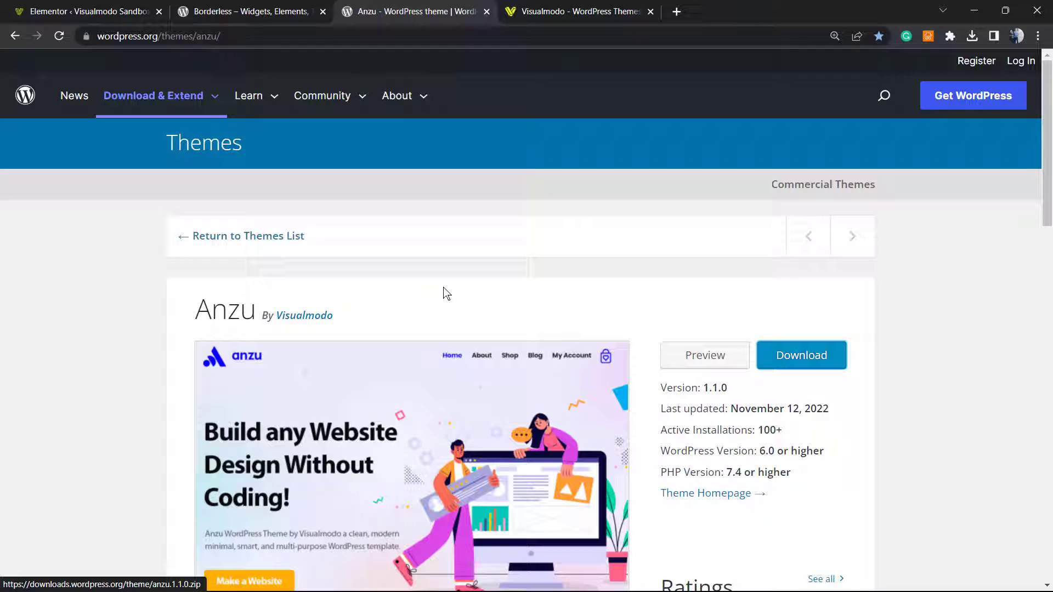
Switch to the Visualmodo – WordPress Themes homepage tab
{"action": "left_click", "coordinate": [524, 12]}
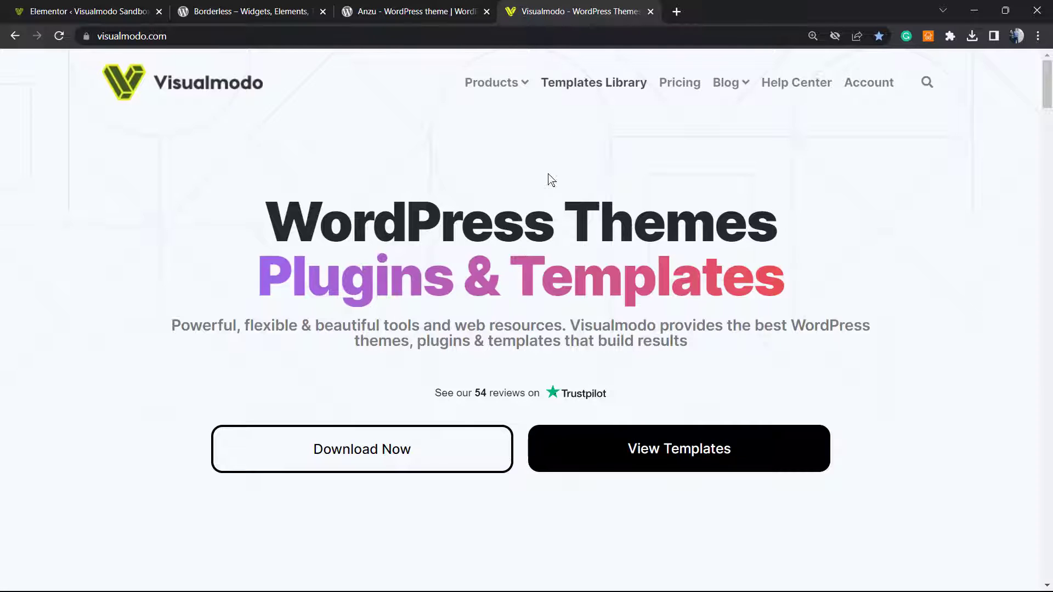
Open Visualmodo's Templates Library and browse its starter templates
{"action": "left_click", "coordinate": [620, 88]}
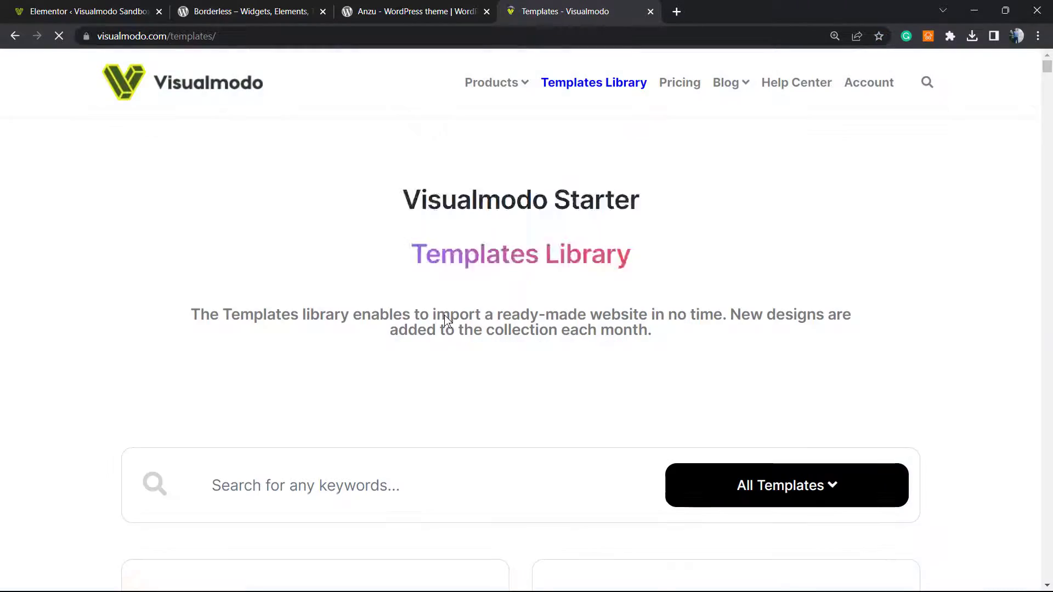
{"action": "scroll", "coordinate": [444, 320], "scroll_direction": "down", "scroll_amount": 5}
{"action": "scroll", "coordinate": [444, 320], "scroll_direction": "down", "scroll_amount": 4}
{"action": "scroll", "coordinate": [444, 319], "scroll_direction": "down", "scroll_amount": 4}
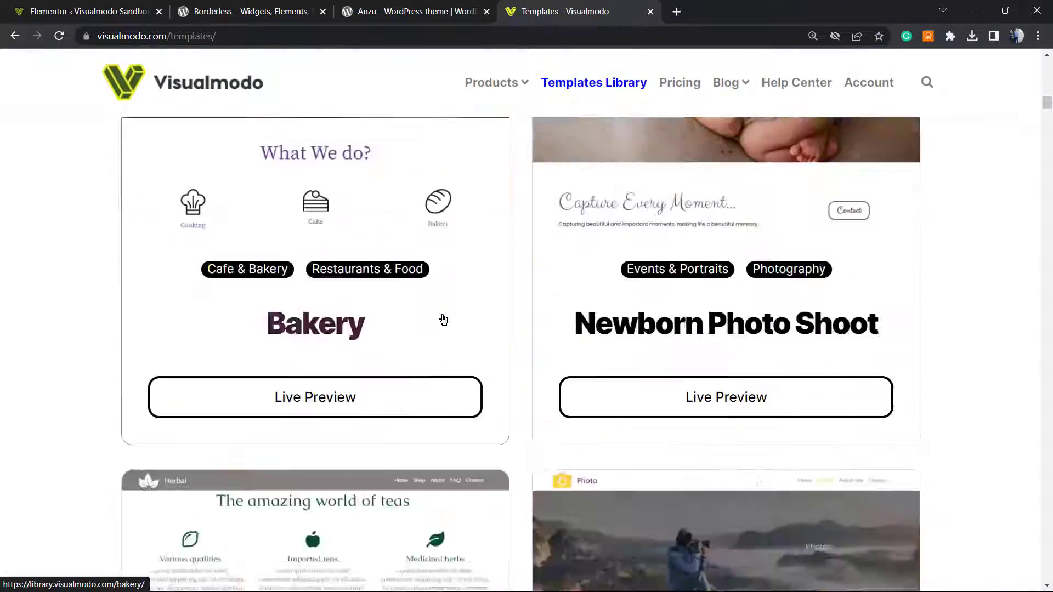
{"action": "scroll", "coordinate": [444, 320], "scroll_direction": "down", "scroll_amount": 5}
{"action": "scroll", "coordinate": [444, 319], "scroll_direction": "down", "scroll_amount": 5}
{"action": "scroll", "coordinate": [444, 320], "scroll_direction": "down", "scroll_amount": 5}
{"action": "scroll", "coordinate": [443, 319], "scroll_direction": "down", "scroll_amount": 5}
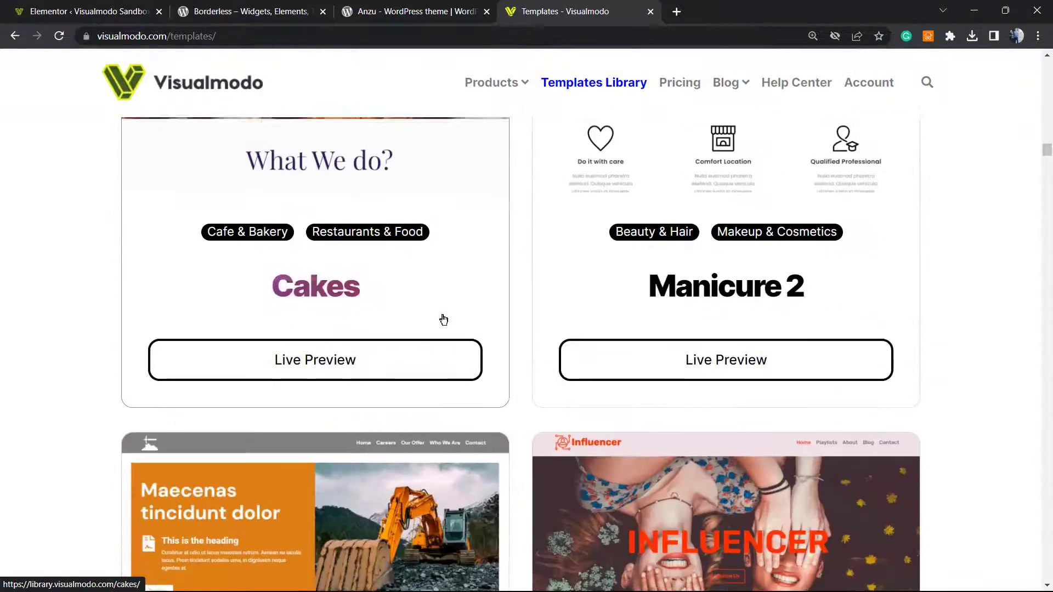
{"action": "scroll", "coordinate": [443, 319], "scroll_direction": "down", "scroll_amount": 5}
{"action": "scroll", "coordinate": [444, 319], "scroll_direction": "down", "scroll_amount": 5}
{"action": "scroll", "coordinate": [444, 319], "scroll_direction": "down", "scroll_amount": 5}
{"action": "scroll", "coordinate": [444, 319], "scroll_direction": "down", "scroll_amount": 5}
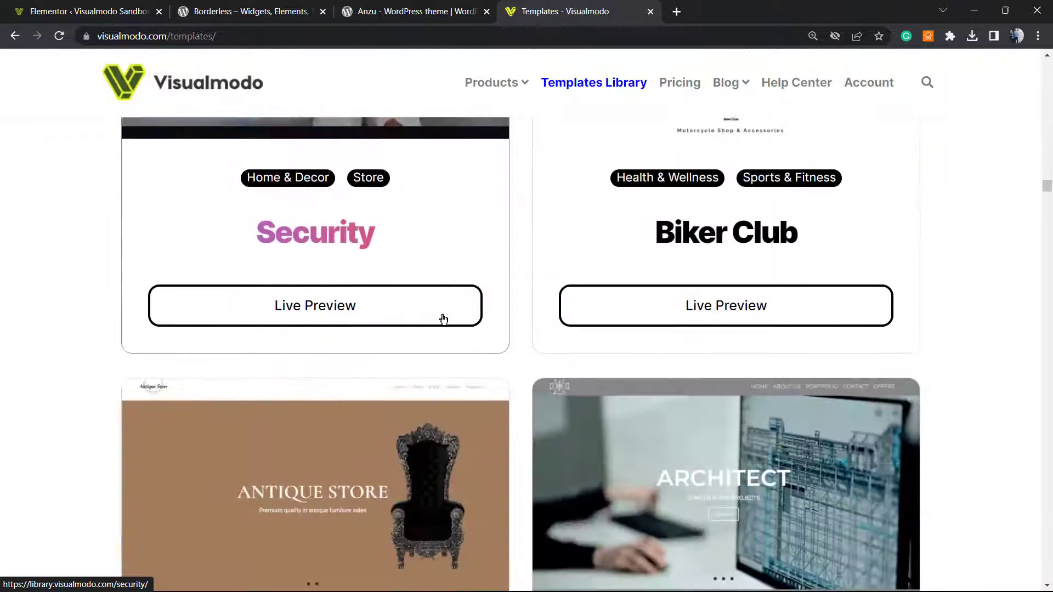
{"action": "scroll", "coordinate": [444, 320], "scroll_direction": "down", "scroll_amount": 5}
{"action": "scroll", "coordinate": [444, 320], "scroll_direction": "down", "scroll_amount": 4}
{"action": "scroll", "coordinate": [444, 320], "scroll_direction": "down", "scroll_amount": 3}
{"action": "scroll", "coordinate": [444, 319], "scroll_direction": "down", "scroll_amount": 4}
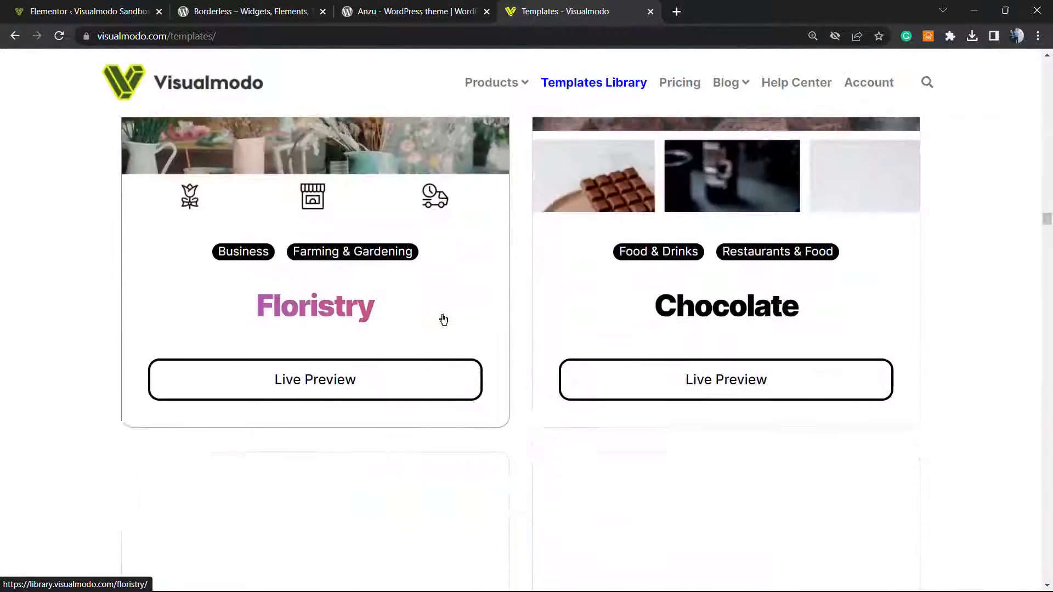